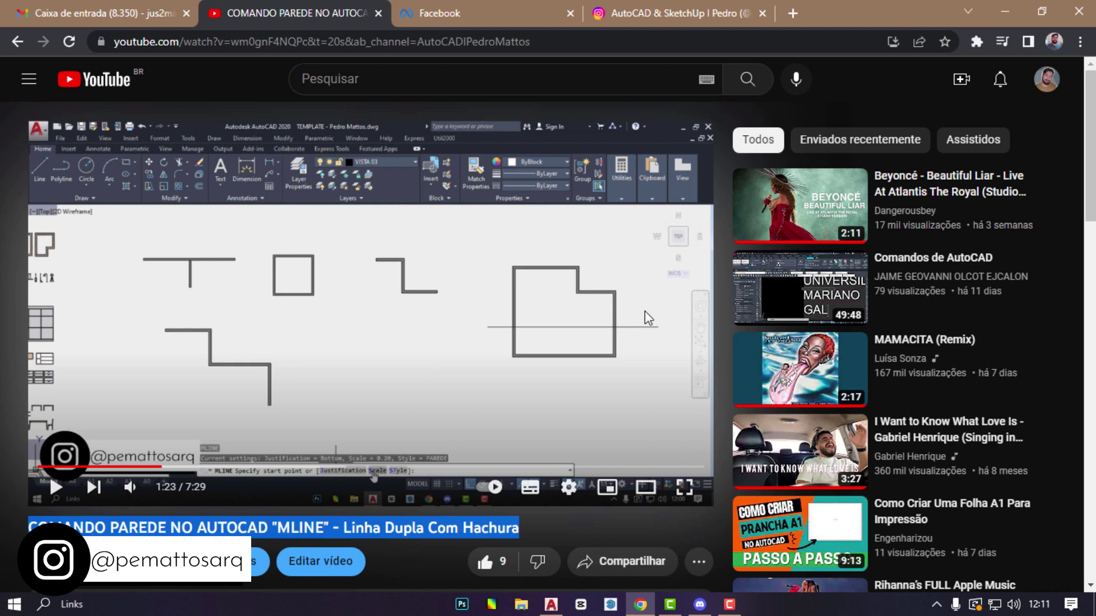
Step: Switch to AutoCAD and look over the comparison notes and sample walls for MLINE and dynamic blocks
{"action": "scroll", "coordinate": [425, 472], "scroll_direction": "down", "scroll_amount": 2}
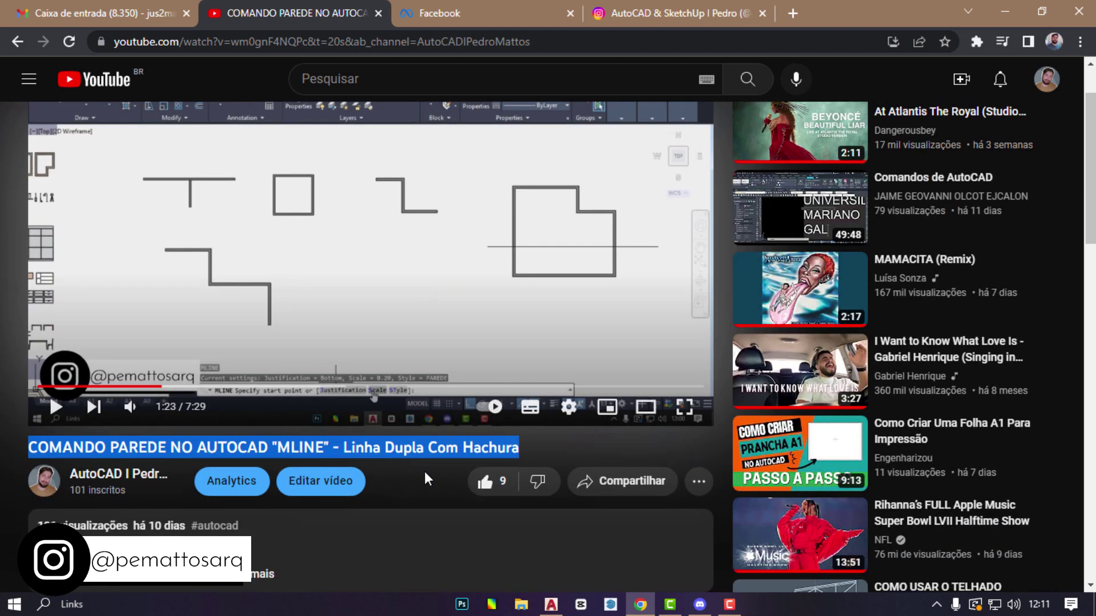
{"action": "scroll", "coordinate": [424, 472], "scroll_direction": "up", "scroll_amount": 2}
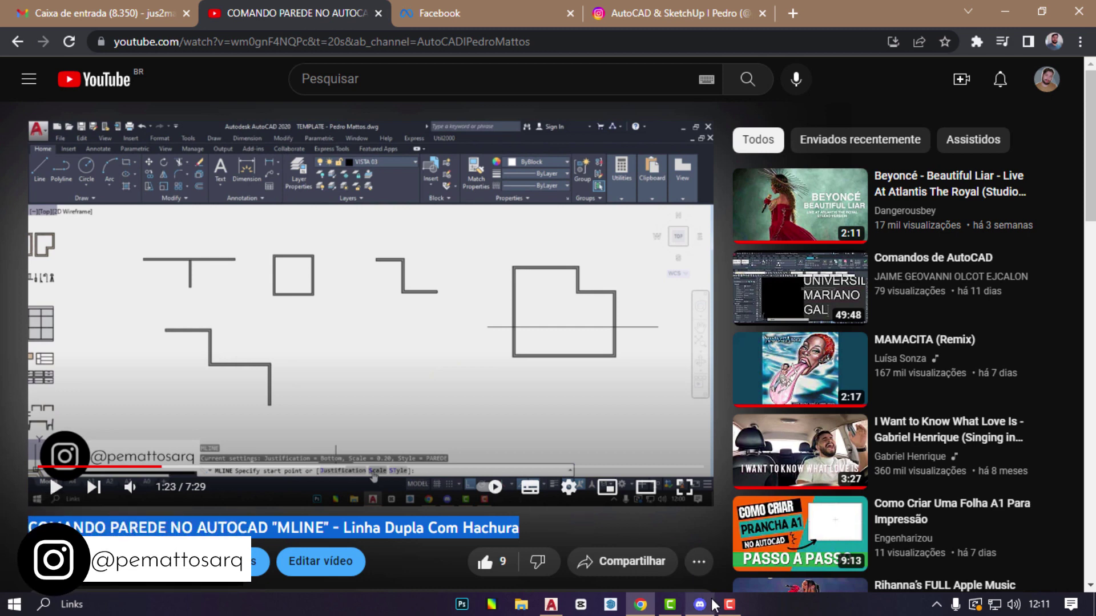
{"action": "left_click", "coordinate": [551, 605]}
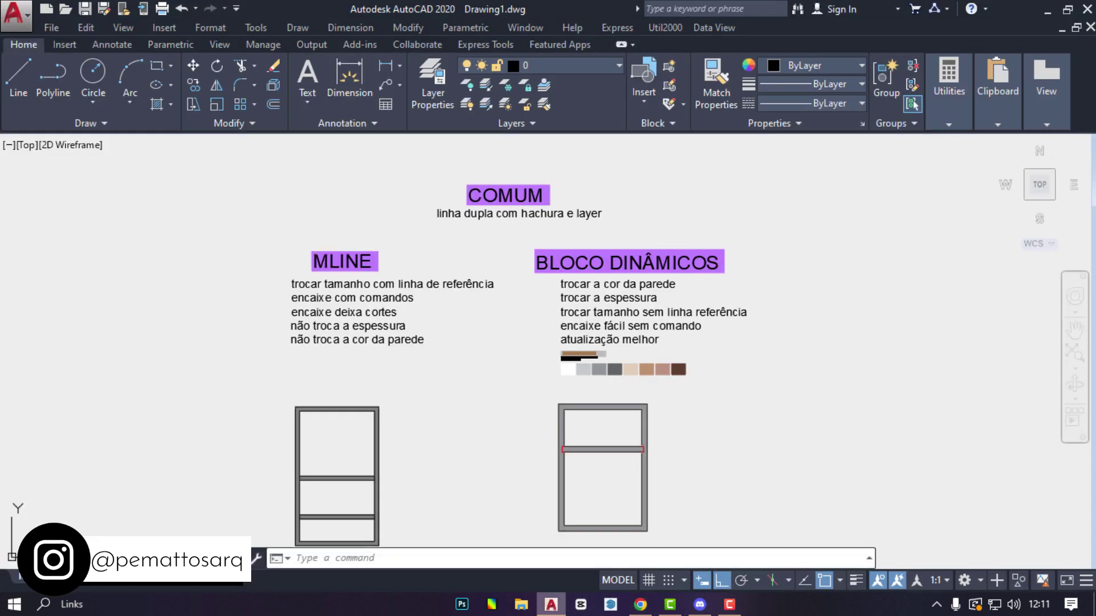
{"action": "middle_click_drag", "start_coordinate": [635, 383], "coordinate": [594, 329]}
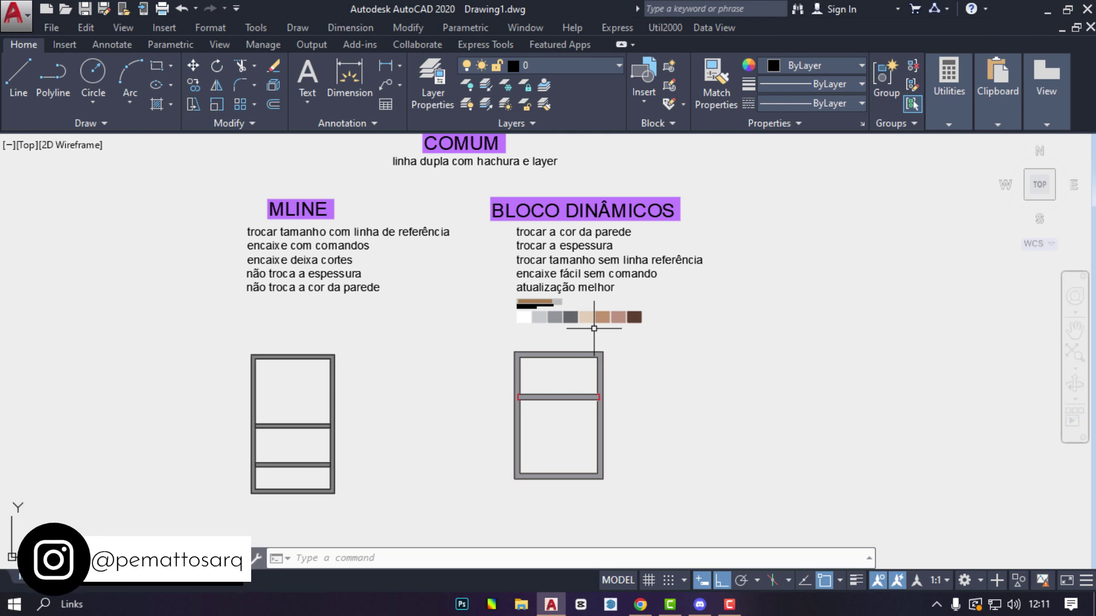
{"action": "middle_click_drag", "start_coordinate": [594, 329], "coordinate": [653, 354]}
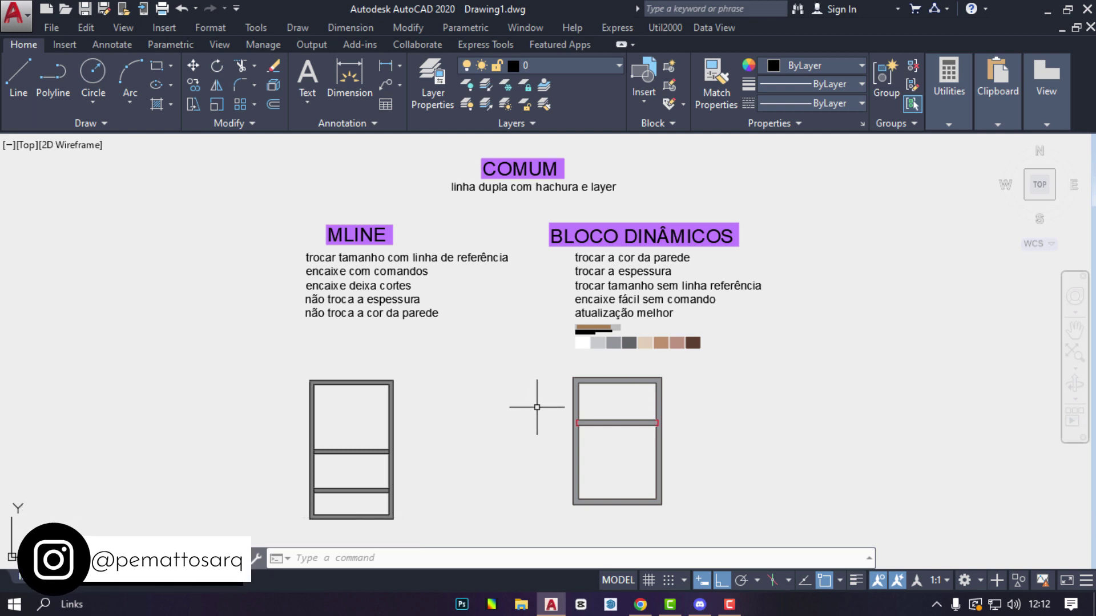
{"action": "middle_click_drag", "start_coordinate": [753, 313], "coordinate": [675, 338]}
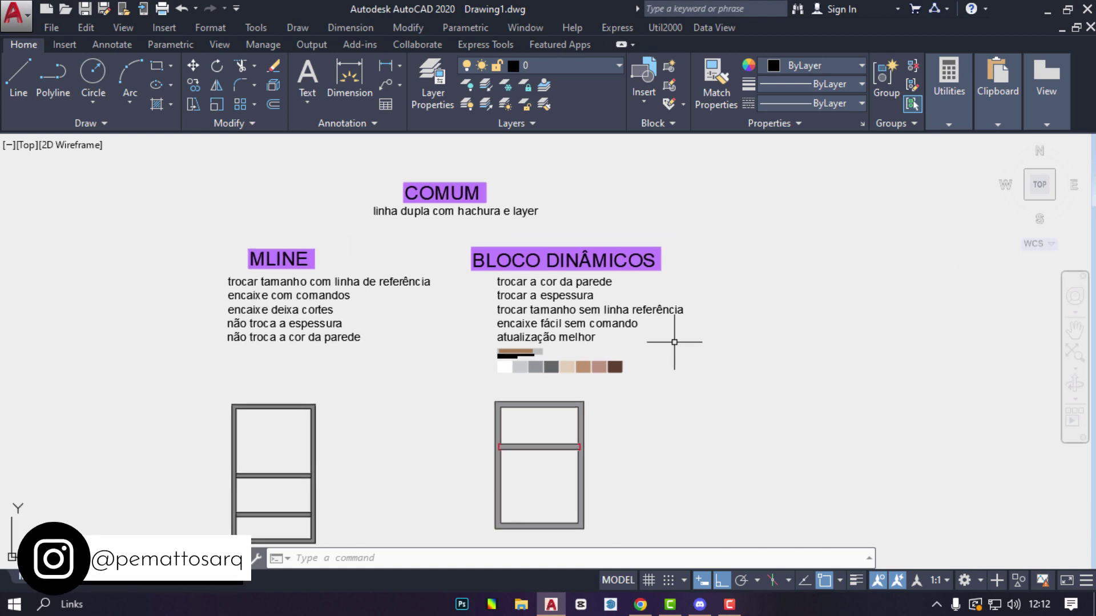
{"action": "scroll", "coordinate": [548, 391], "scroll_direction": "up", "scroll_amount": 4}
{"action": "scroll", "coordinate": [544, 416], "scroll_direction": "down", "scroll_amount": 3}
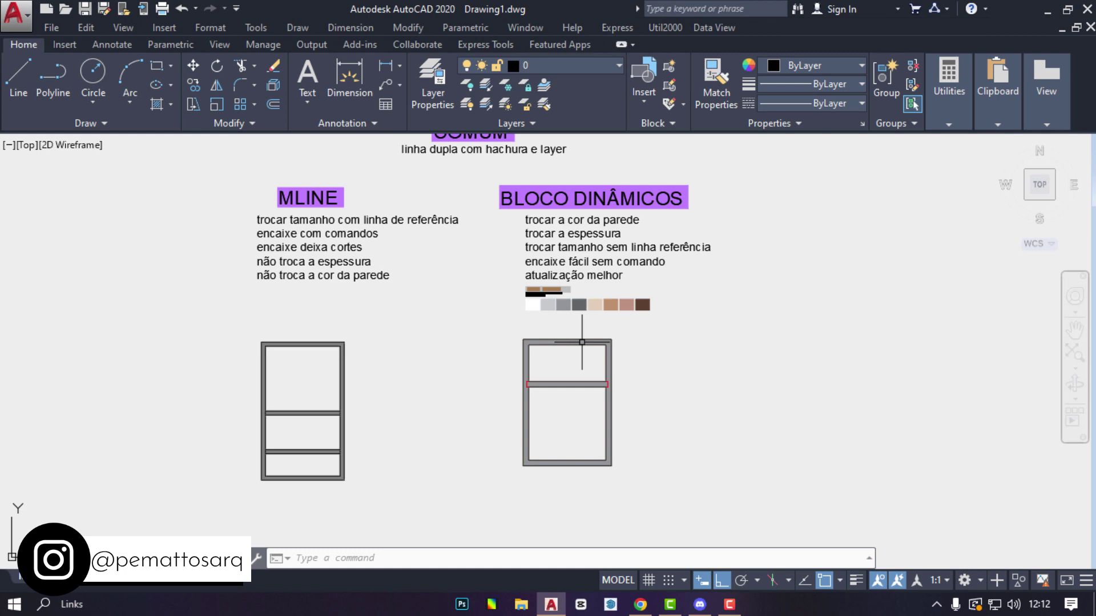
Step: Match the properties of the light brown wall-colour swatch onto the dynamic block's outer walls and dividing wall
{"action": "type", "text": "ma"}
{"action": "key", "text": "Return"}
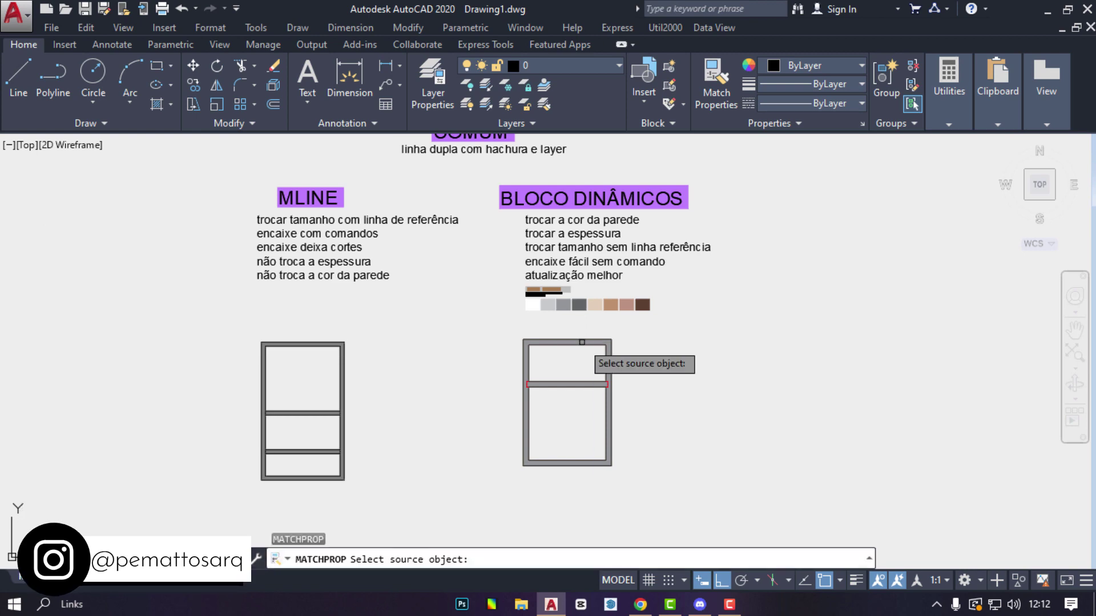
{"action": "scroll", "coordinate": [599, 363], "scroll_direction": "up", "scroll_amount": 4}
{"action": "left_click", "coordinate": [635, 295]}
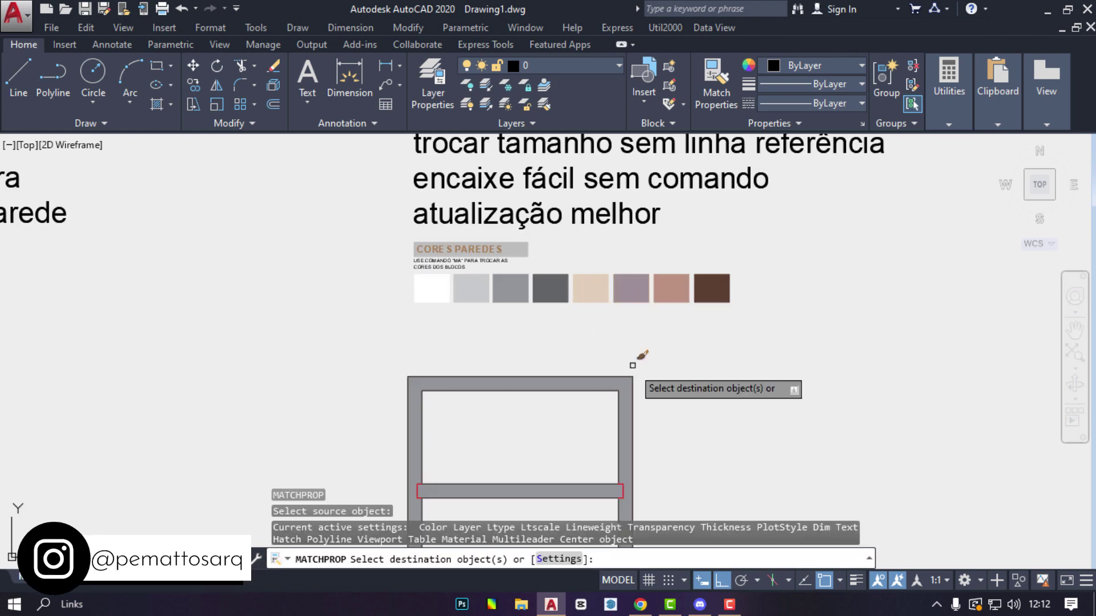
{"action": "scroll", "coordinate": [651, 238], "scroll_direction": "up", "scroll_amount": 2}
{"action": "scroll", "coordinate": [749, 357], "scroll_direction": "down", "scroll_amount": 2}
{"action": "left_click", "coordinate": [749, 383]}
{"action": "left_click", "coordinate": [552, 274]}
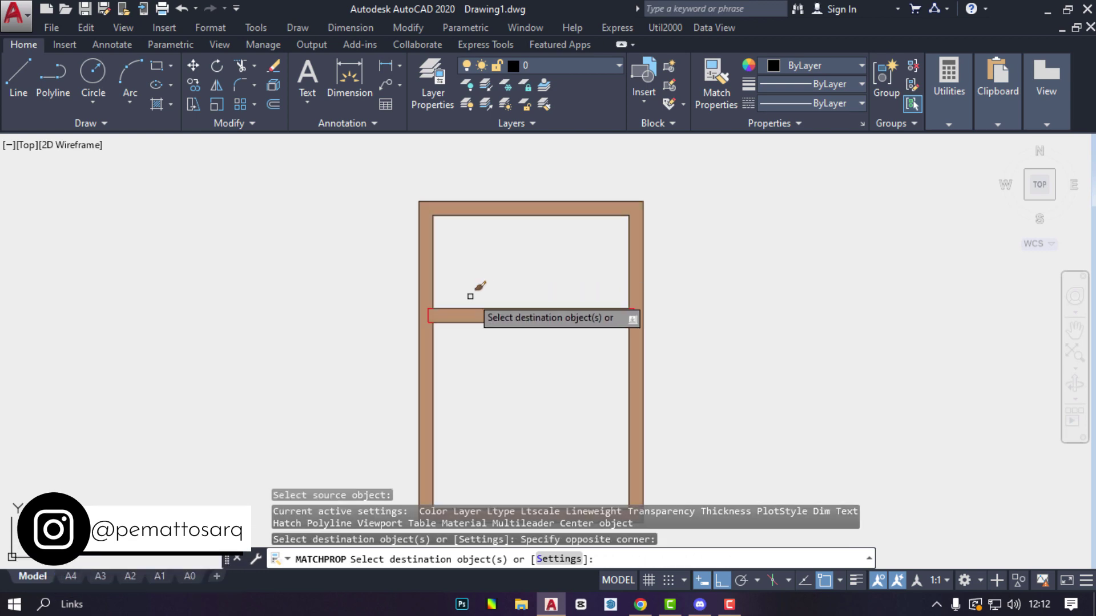
{"action": "key", "text": "Escape"}
{"action": "scroll", "coordinate": [594, 320], "scroll_direction": "down", "scroll_amount": 3}
{"action": "scroll", "coordinate": [492, 275], "scroll_direction": "up", "scroll_amount": 3}
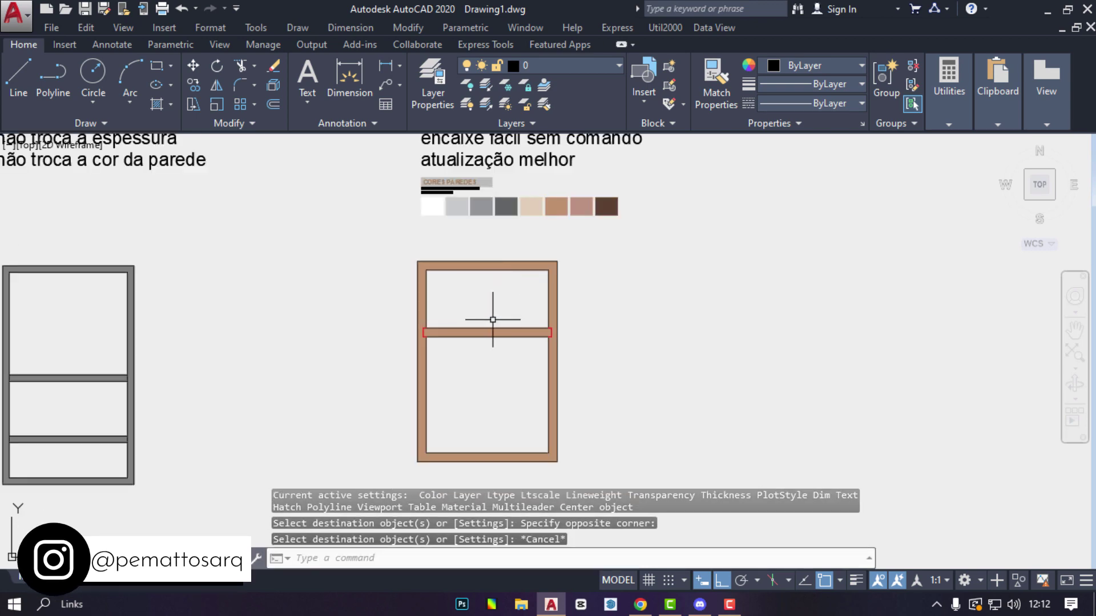
{"action": "middle_click_drag", "start_coordinate": [493, 320], "coordinate": [516, 335]}
{"action": "scroll", "coordinate": [512, 384], "scroll_direction": "down", "scroll_amount": 2}
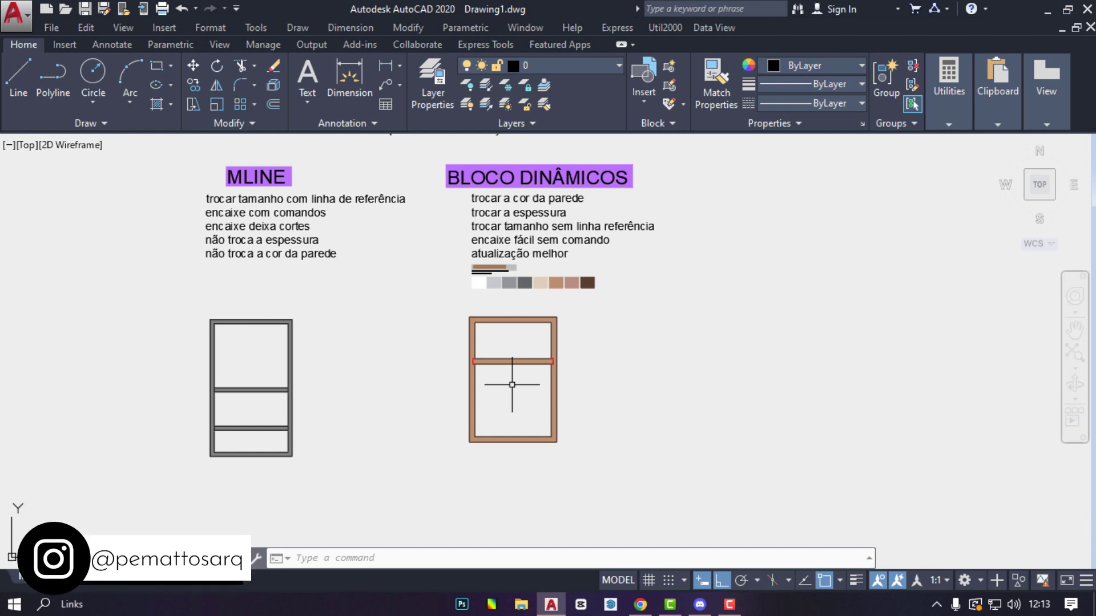
Step: Match the properties of the dark grey wall-colour swatch onto the dynamic block's outer walls and dividing wall
{"action": "key", "text": "Return"}
{"action": "scroll", "coordinate": [550, 309], "scroll_direction": "up", "scroll_amount": 4}
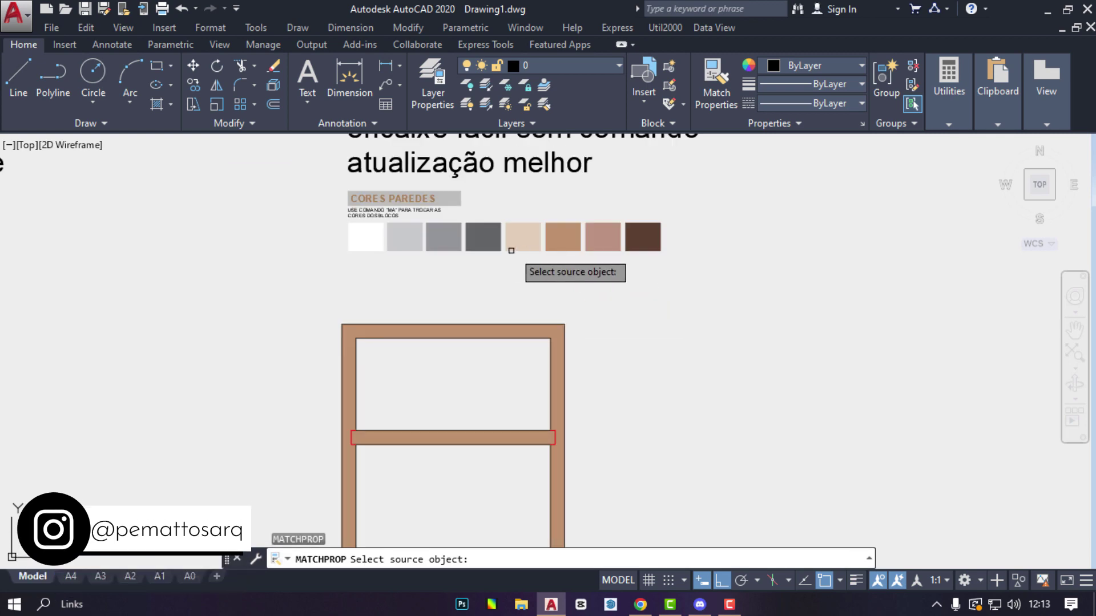
{"action": "left_click", "coordinate": [494, 251]}
{"action": "left_click", "coordinate": [640, 399]}
{"action": "left_click", "coordinate": [451, 383]}
{"action": "middle_click_drag", "start_coordinate": [508, 455], "coordinate": [631, 307]}
{"action": "left_click", "coordinate": [631, 308]}
{"action": "left_click", "coordinate": [561, 256]}
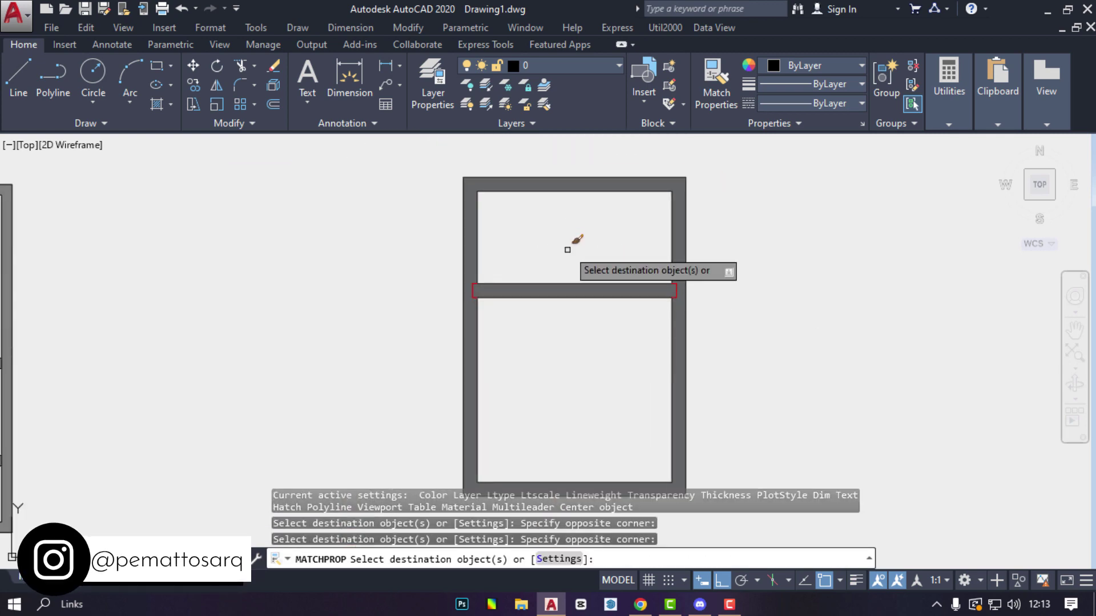
{"action": "scroll", "coordinate": [700, 381], "scroll_direction": "down", "scroll_amount": 4}
{"action": "key", "text": "Escape"}
Step: Try to recolour the MLINE walls by matching the properties of the rose wall-colour swatch onto them
{"action": "key", "text": "Return"}
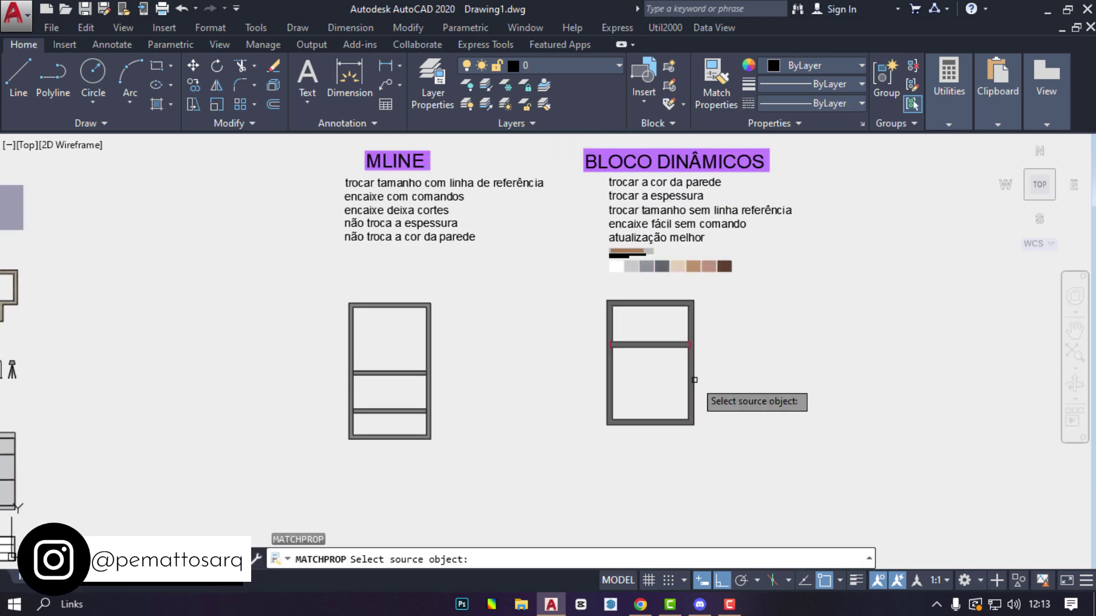
{"action": "scroll", "coordinate": [705, 264], "scroll_direction": "up", "scroll_amount": 4}
{"action": "left_click", "coordinate": [702, 263]}
{"action": "middle_click_drag", "start_coordinate": [347, 371], "coordinate": [656, 272]}
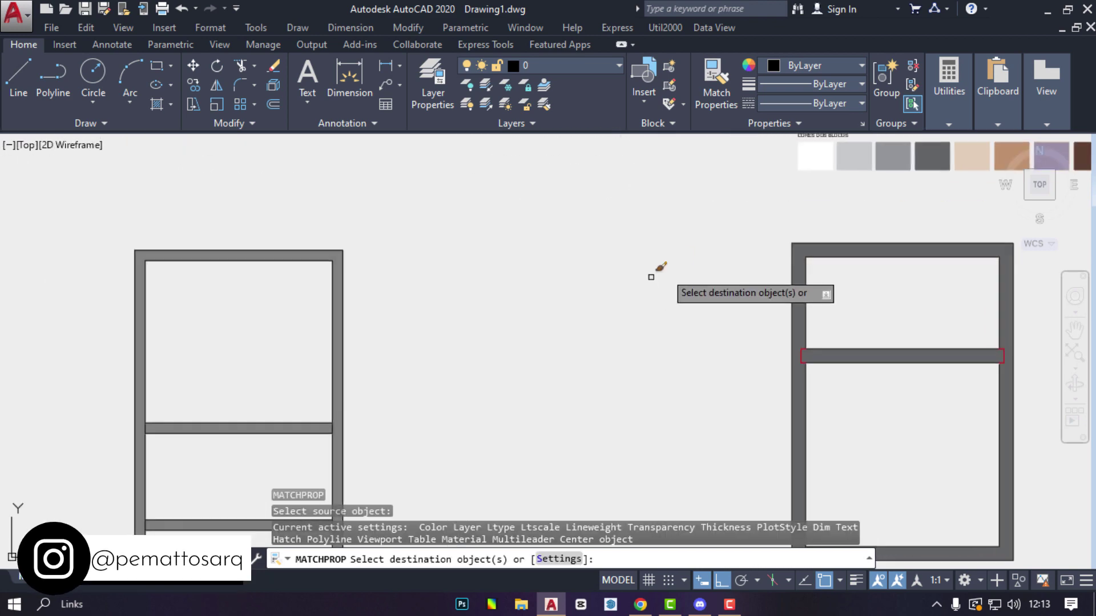
{"action": "left_click", "coordinate": [243, 394]}
{"action": "left_click", "coordinate": [243, 394]}
{"action": "middle_click_drag", "start_coordinate": [336, 437], "coordinate": [489, 303]}
{"action": "left_click", "coordinate": [543, 454]}
{"action": "left_click", "coordinate": [392, 247]}
{"action": "scroll", "coordinate": [404, 416], "scroll_direction": "down", "scroll_amount": 4}
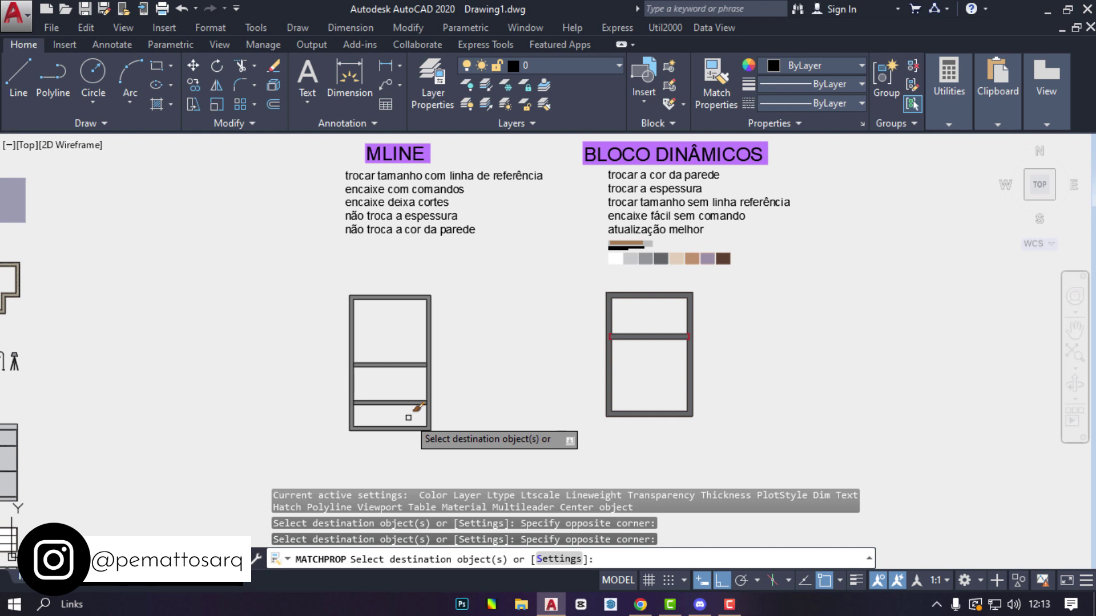
{"action": "key", "text": "Escape"}
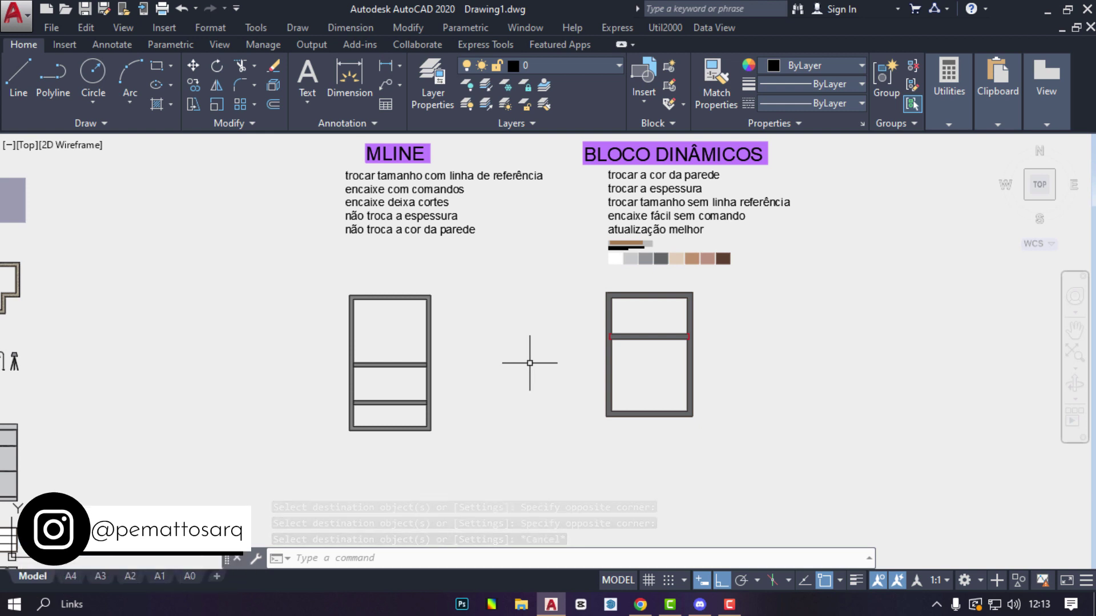
Step: Set the thickness of the left outer wall in the dynamic block to 0.15
{"action": "scroll", "coordinate": [716, 324], "scroll_direction": "up", "scroll_amount": 4}
{"action": "left_click", "coordinate": [629, 312]}
{"action": "left_click", "coordinate": [606, 372]}
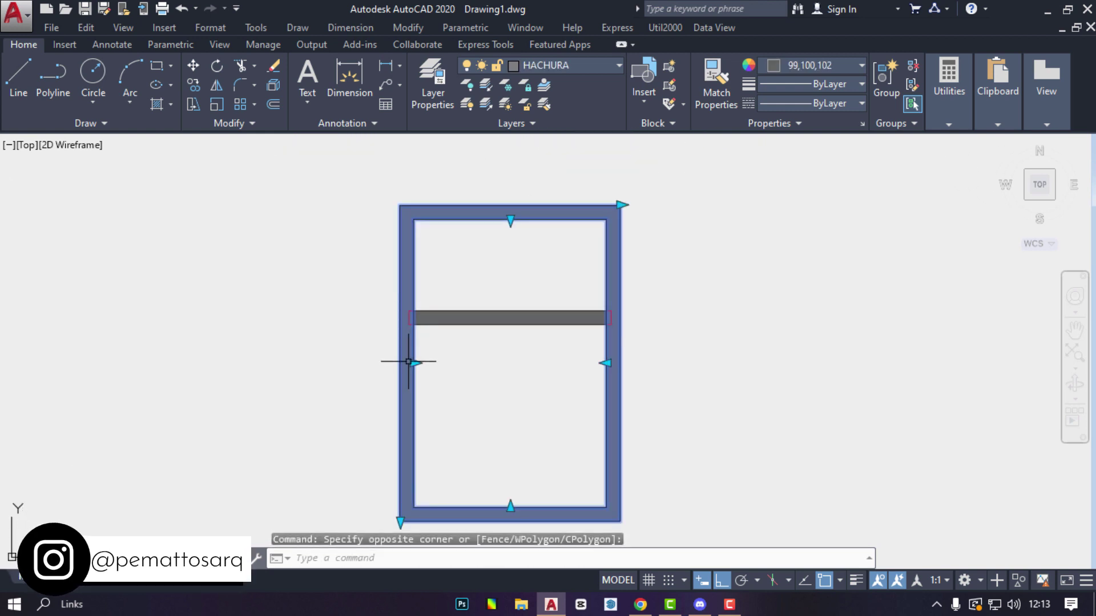
{"action": "middle_click_drag", "start_coordinate": [409, 362], "coordinate": [461, 337]}
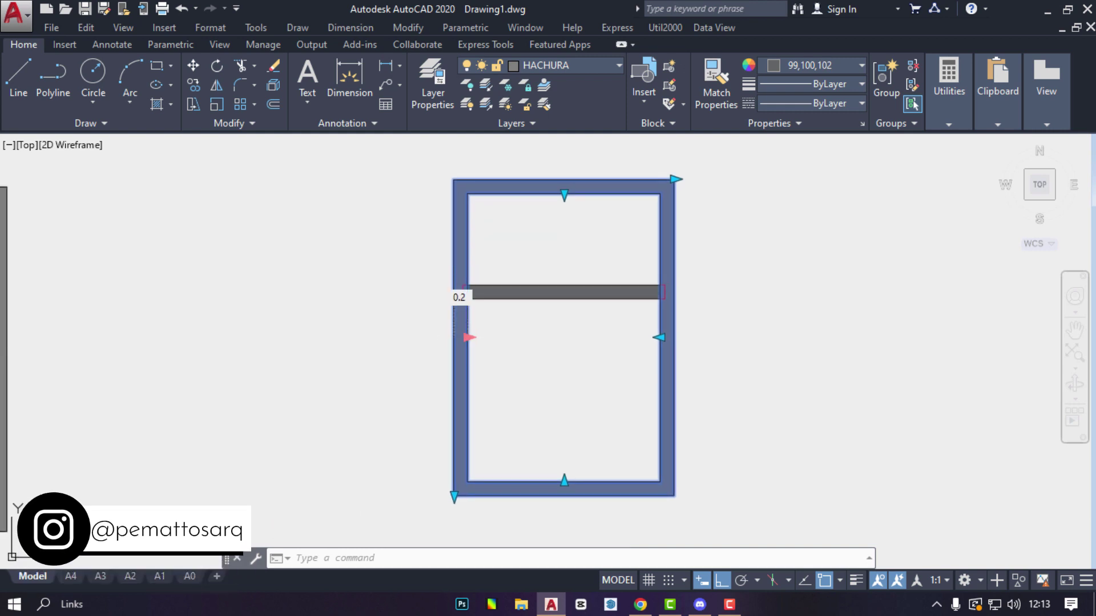
{"action": "left_click", "coordinate": [468, 337]}
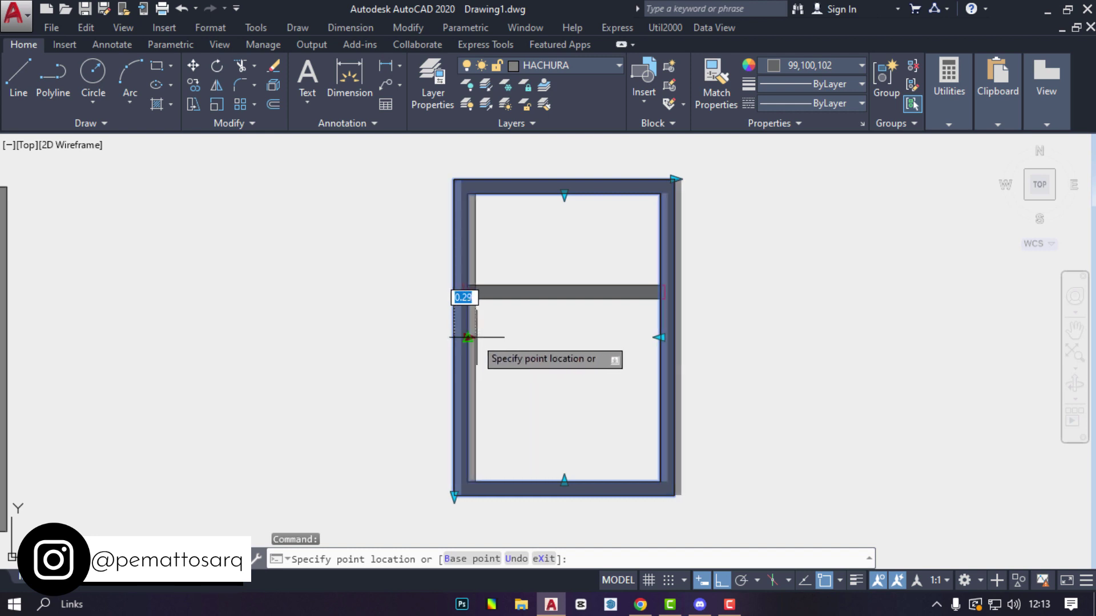
{"action": "type", "text": ".15"}
{"action": "key", "text": "Return"}
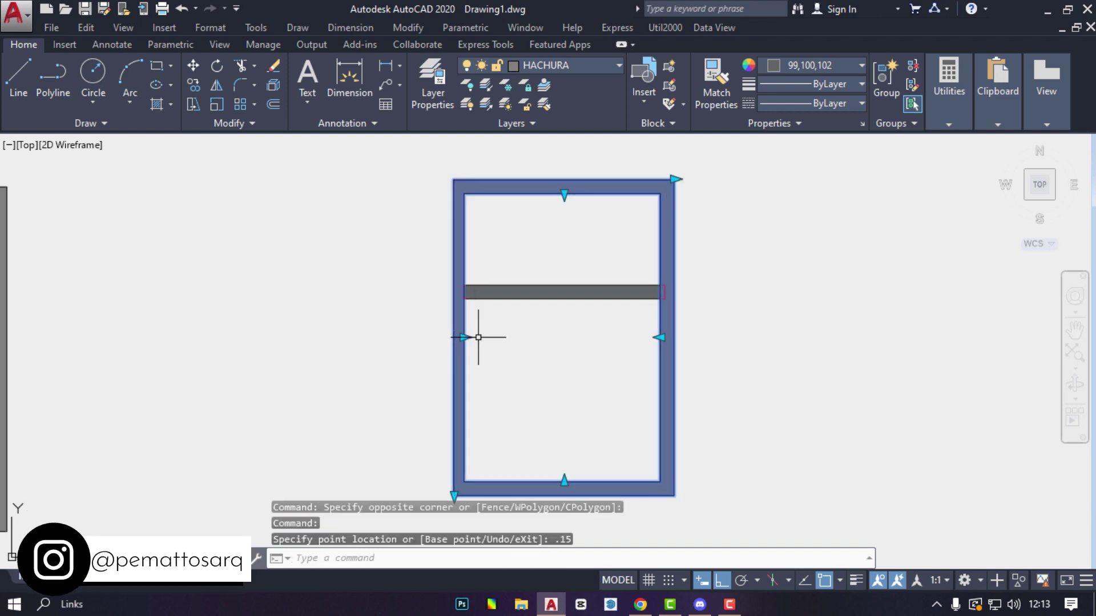
{"action": "key", "text": "Escape"}
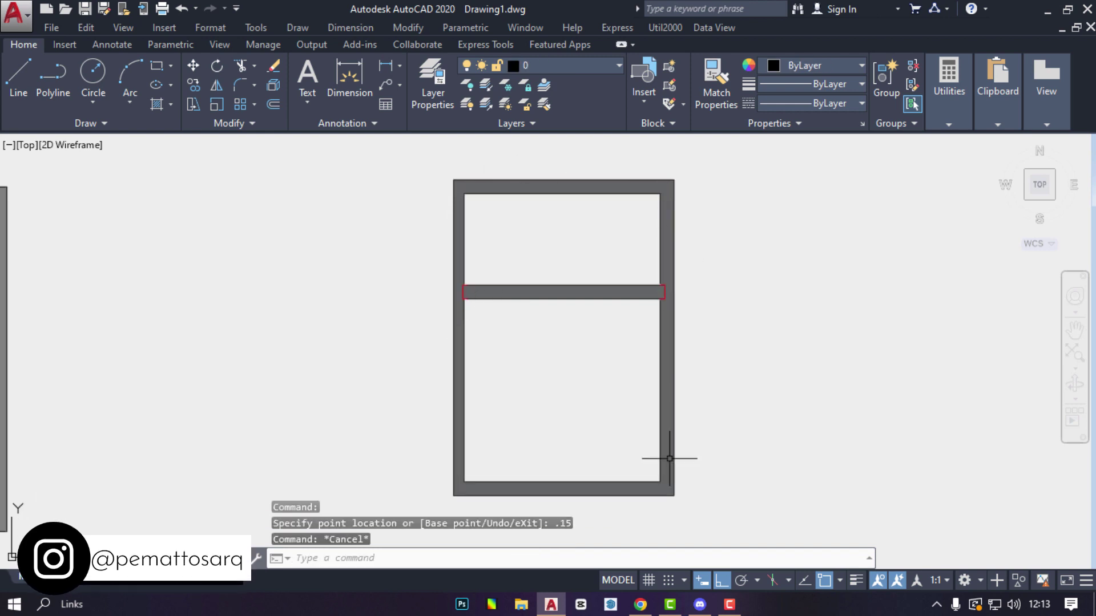
Step: Select the dynamic block's outer wall and the MLINE outer wall in turn to compare their editing grips
{"action": "left_click", "coordinate": [519, 380]}
{"action": "left_click", "coordinate": [400, 375]}
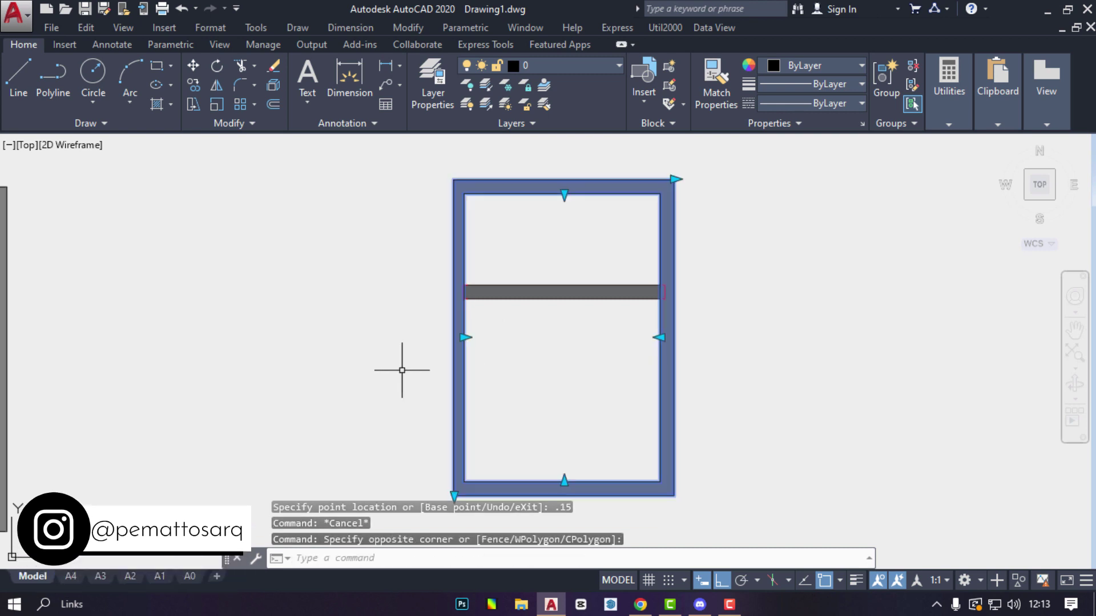
{"action": "scroll", "coordinate": [630, 415], "scroll_direction": "down", "scroll_amount": 3}
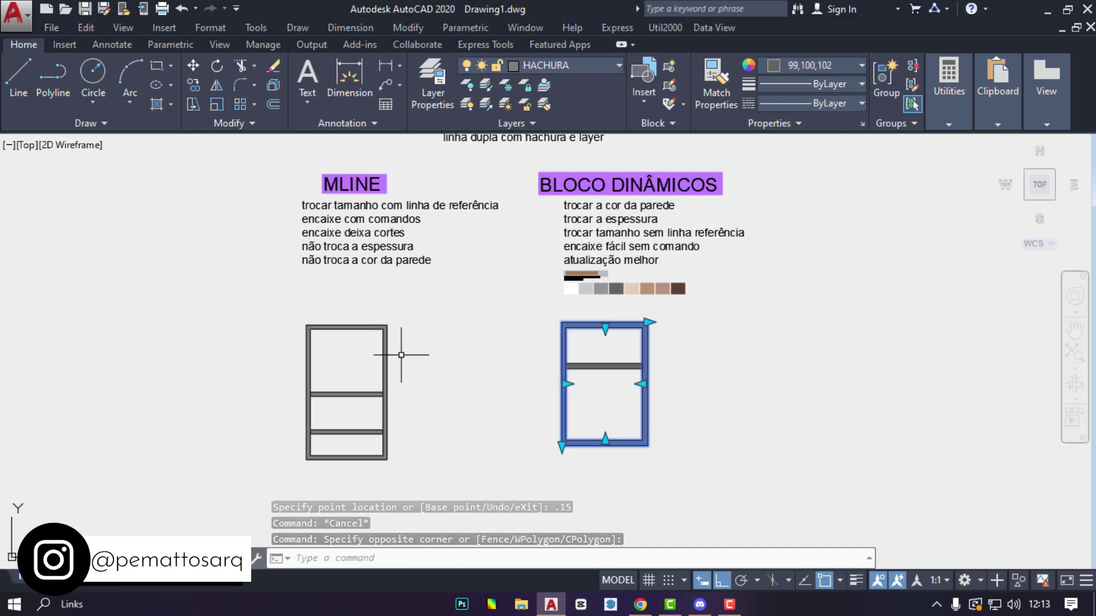
{"action": "key", "text": "Escape"}
{"action": "middle_click_drag", "start_coordinate": [399, 356], "coordinate": [520, 306]}
{"action": "left_click", "coordinate": [520, 306]}
{"action": "left_click", "coordinate": [479, 339]}
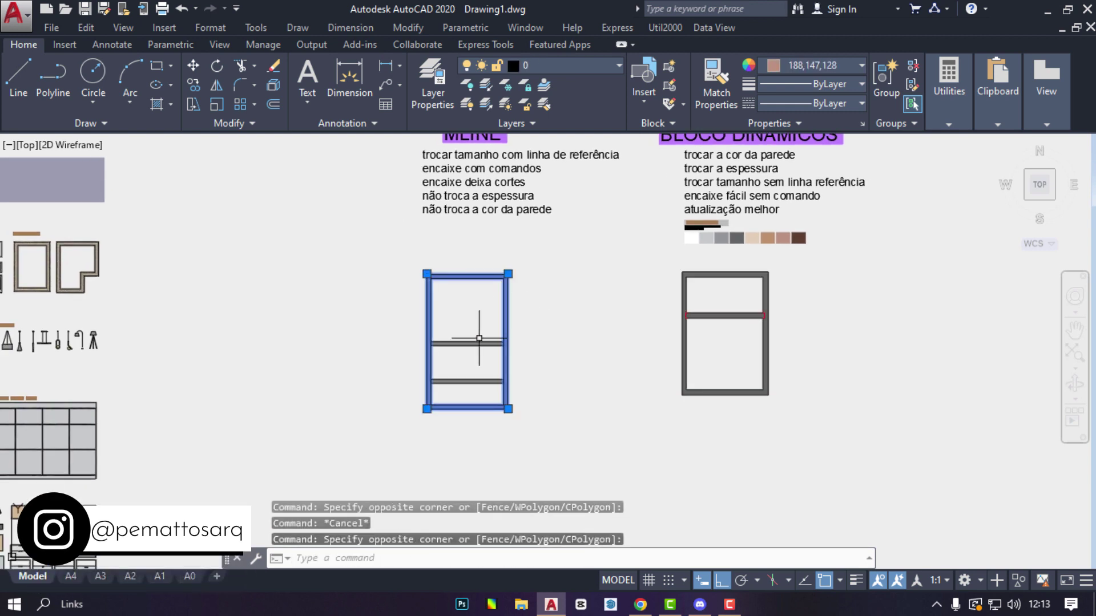
{"action": "scroll", "coordinate": [479, 339], "scroll_direction": "up", "scroll_amount": 2}
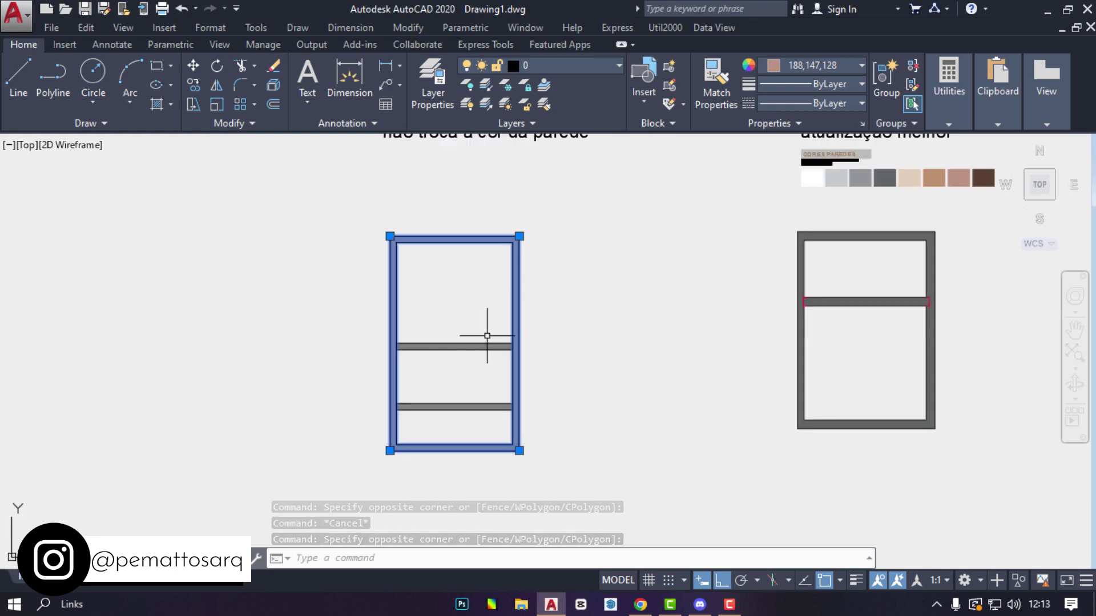
{"action": "key", "text": "Escape"}
{"action": "left_click", "coordinate": [406, 289]}
{"action": "left_click", "coordinate": [390, 236]}
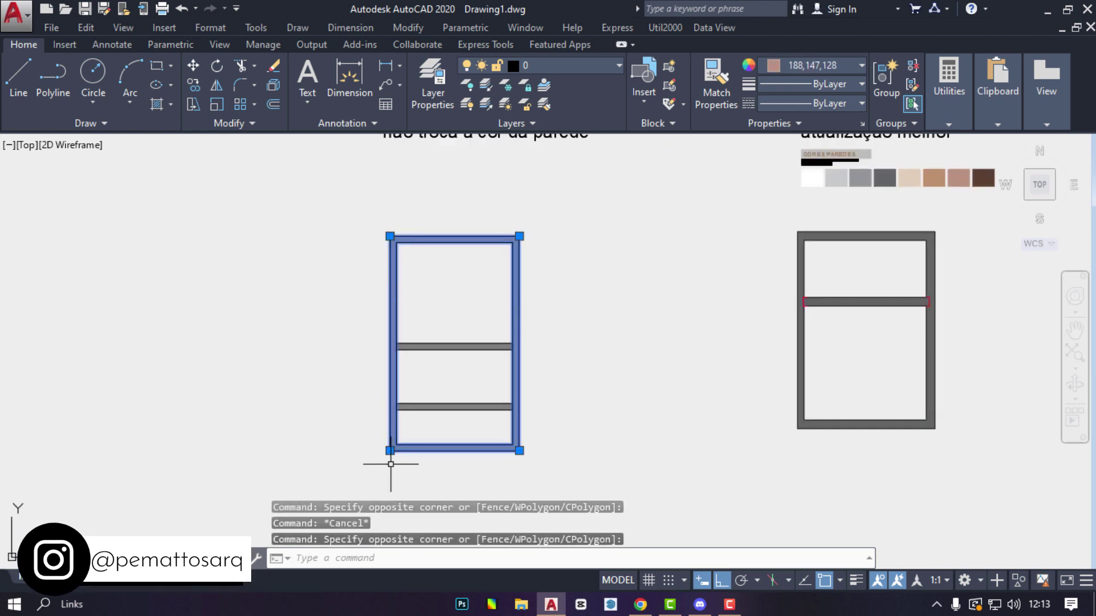
{"action": "key", "text": "Escape"}
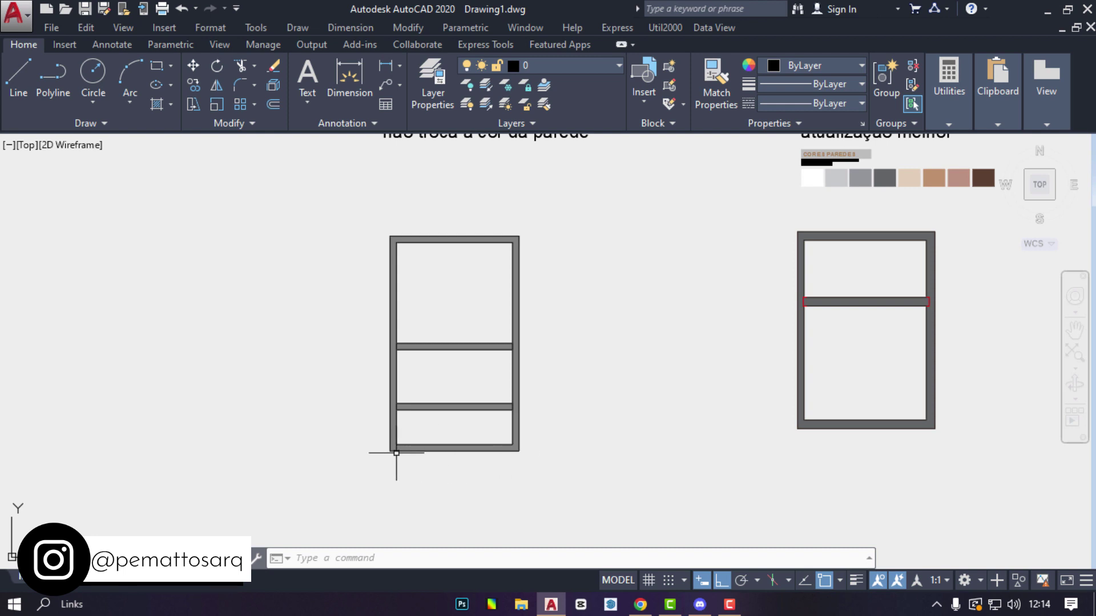
Step: Select the dynamic block's outer wall again to examine its thickness and stretch grips
{"action": "mouse_move", "coordinate": [582, 274]}
{"action": "middle_mouse_down"}
{"action": "mouse_move", "coordinate": [662, 298]}
{"action": "mouse_move", "coordinate": [522, 299]}
{"action": "middle_mouse_up"}
{"action": "left_click", "coordinate": [588, 289]}
{"action": "scroll", "coordinate": [685, 286], "scroll_direction": "up", "scroll_amount": 2}
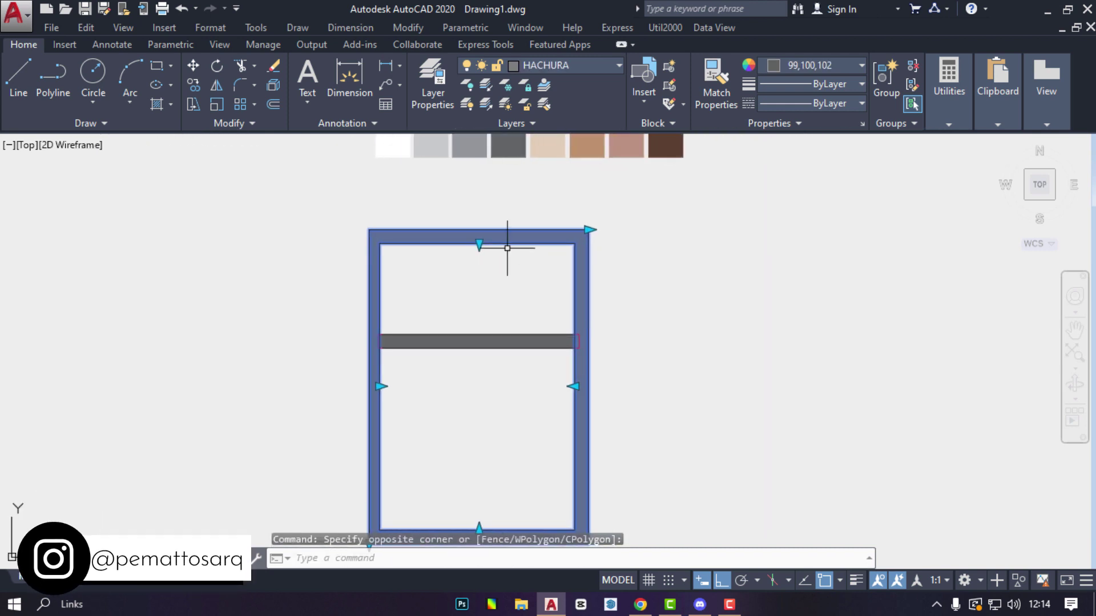
{"action": "scroll", "coordinate": [580, 391], "scroll_direction": "down", "scroll_amount": 2}
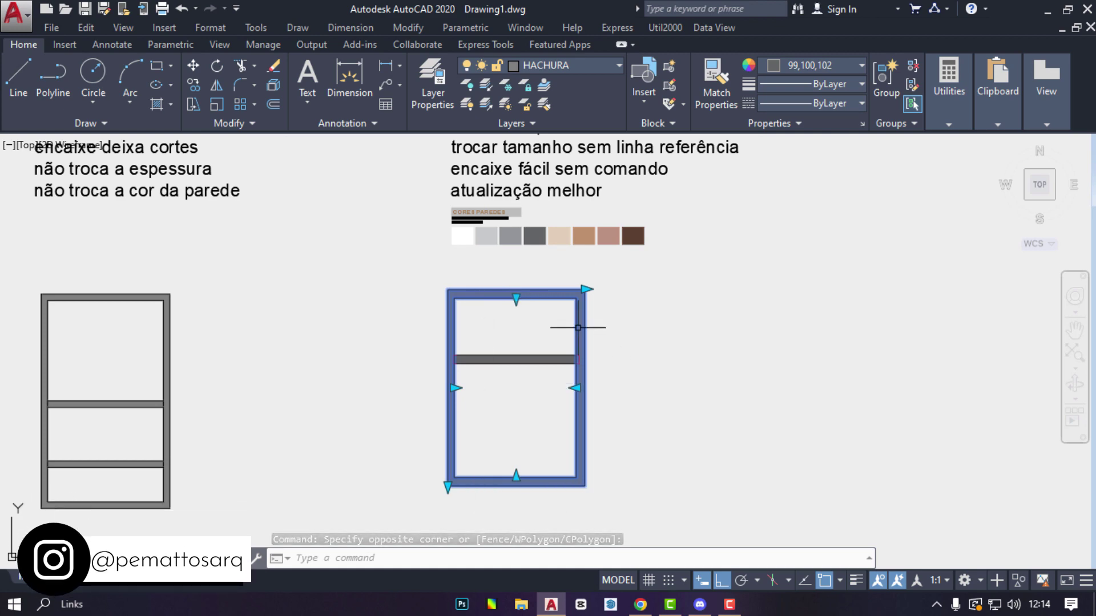
{"action": "scroll", "coordinate": [614, 434], "scroll_direction": "down", "scroll_amount": 4}
{"action": "scroll", "coordinate": [612, 425], "scroll_direction": "up", "scroll_amount": 2}
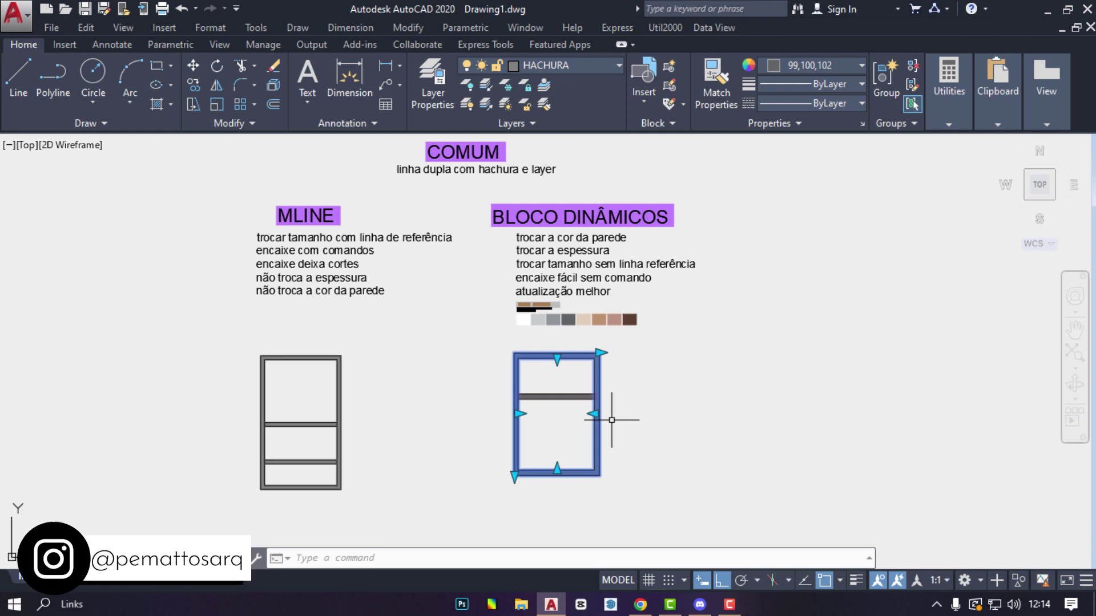
{"action": "key", "text": "Escape"}
{"action": "middle_click_drag", "start_coordinate": [624, 413], "coordinate": [657, 394]}
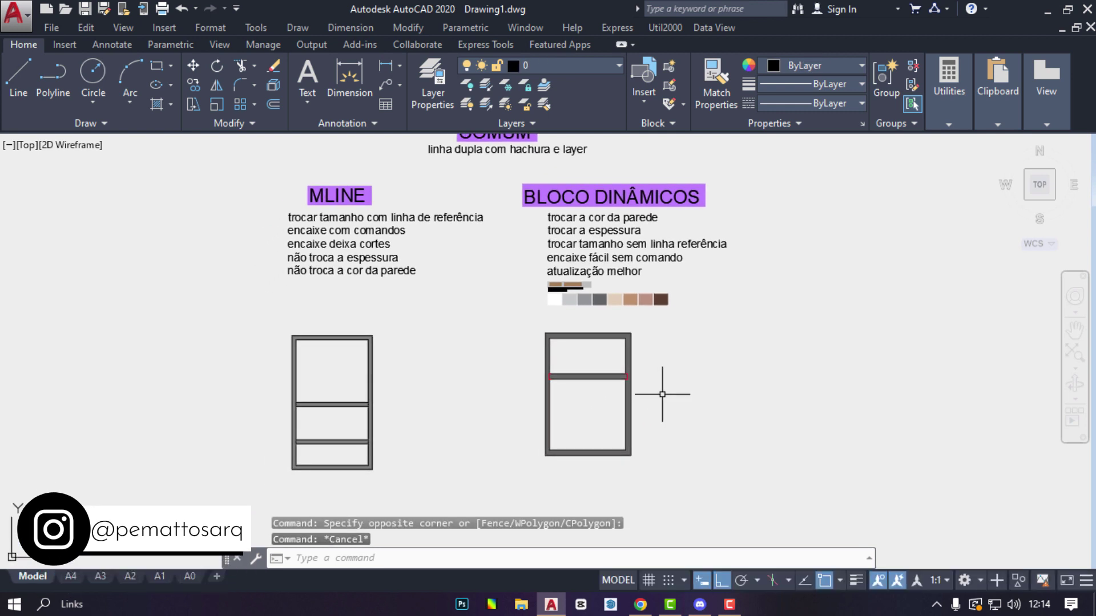
{"action": "scroll", "coordinate": [656, 398], "scroll_direction": "up", "scroll_amount": 5}
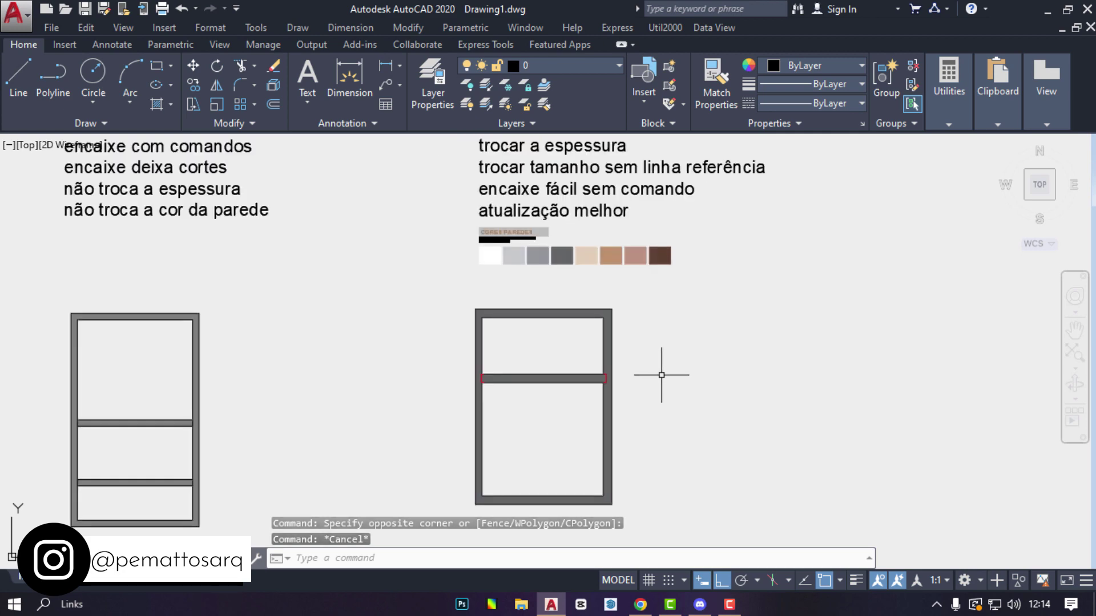
{"action": "scroll", "coordinate": [660, 375], "scroll_direction": "down", "scroll_amount": 5}
{"action": "middle_click_drag", "start_coordinate": [661, 374], "coordinate": [585, 336]}
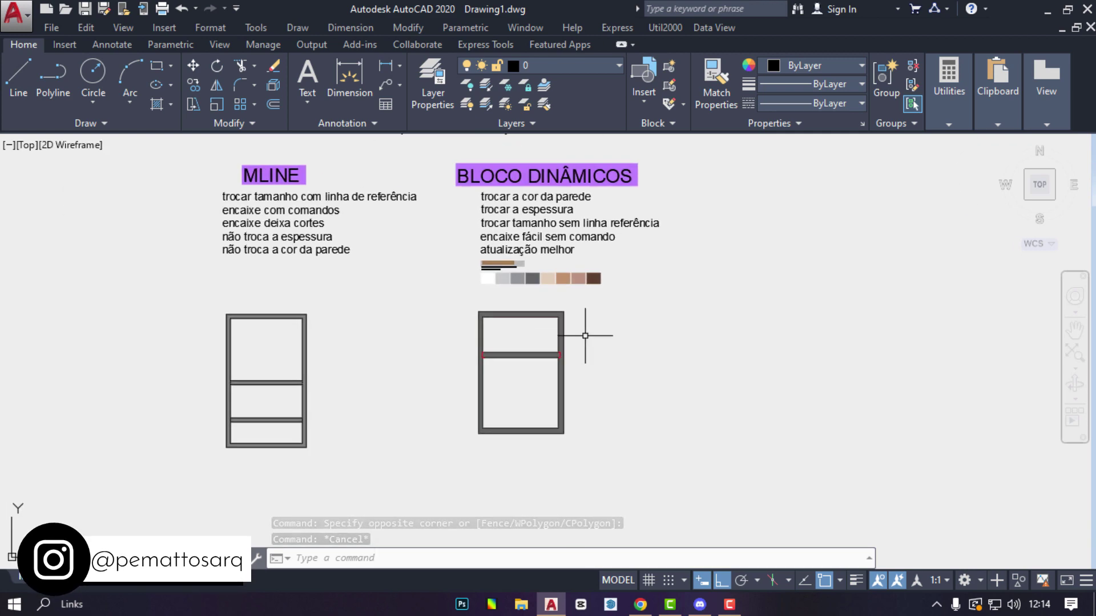
Step: Widen the dynamic block's outer wall to the right by freely stretching its upper-right corner
{"action": "left_click", "coordinate": [554, 311]}
{"action": "scroll", "coordinate": [569, 347], "scroll_direction": "up", "scroll_amount": 2}
{"action": "left_click", "coordinate": [563, 290]}
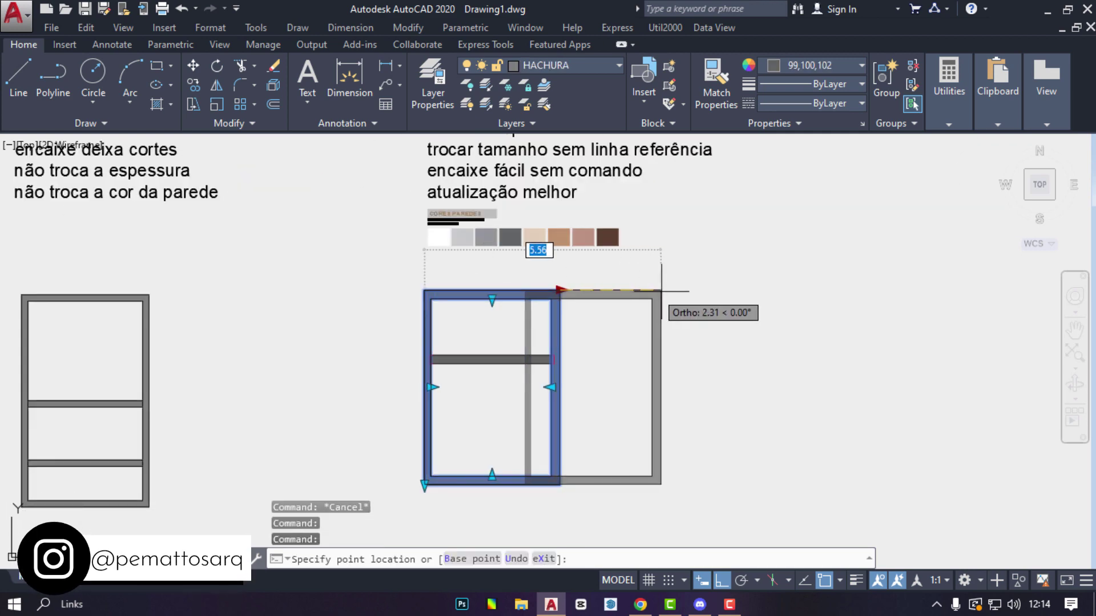
{"action": "left_click", "coordinate": [618, 290]}
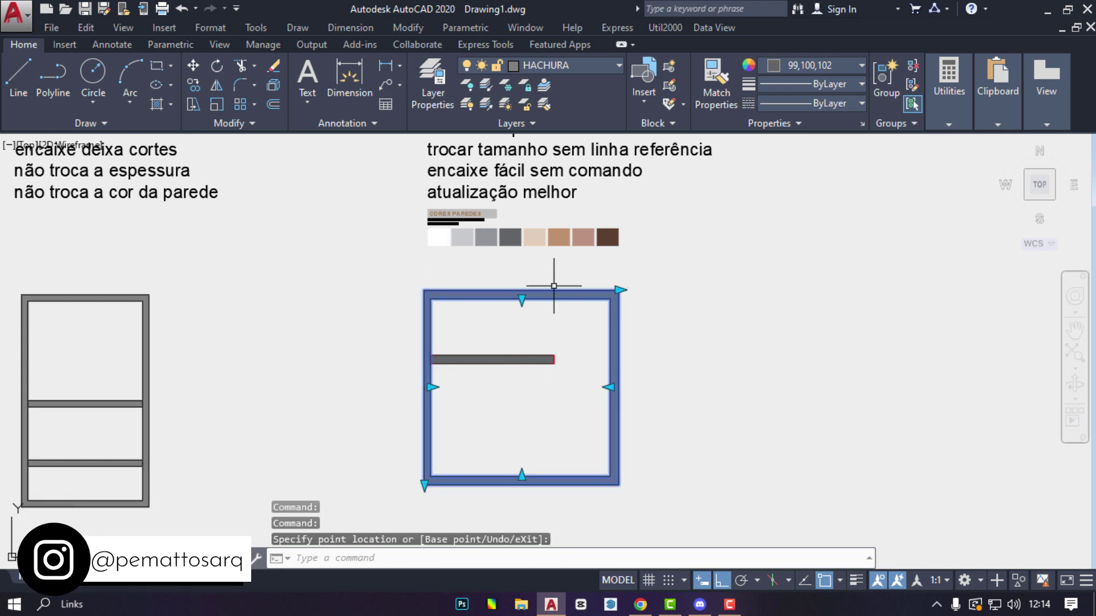
{"action": "scroll", "coordinate": [206, 313], "scroll_direction": "down", "scroll_amount": 2}
{"action": "middle_click_drag", "start_coordinate": [445, 348], "coordinate": [570, 355]}
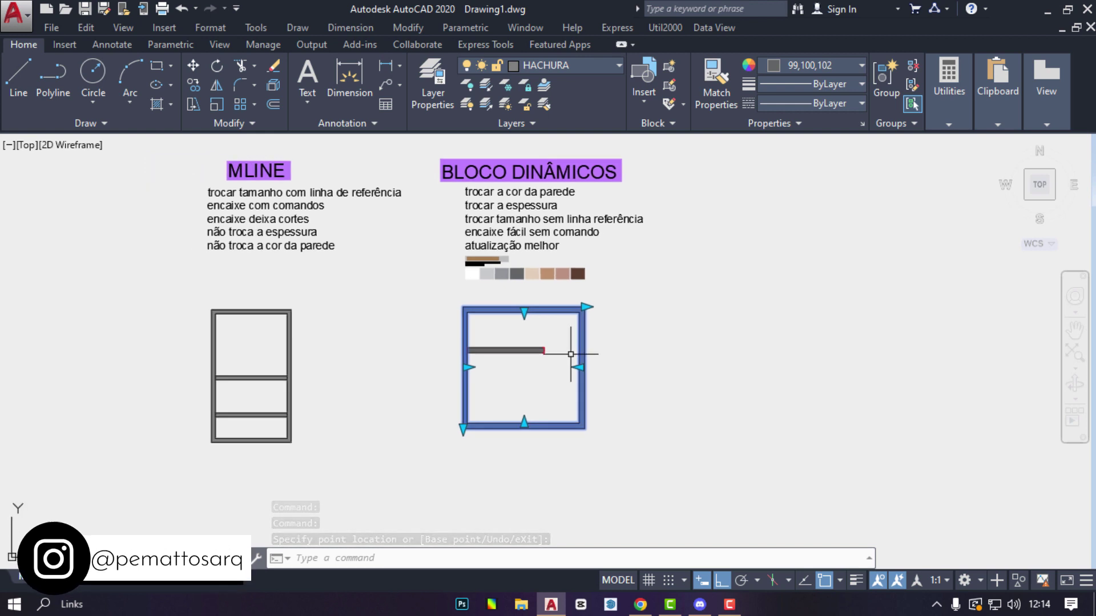
Step: Set the overall width of the dynamic block's outer wall to 7 by stretching its upper-right corner
{"action": "left_click", "coordinate": [586, 307]}
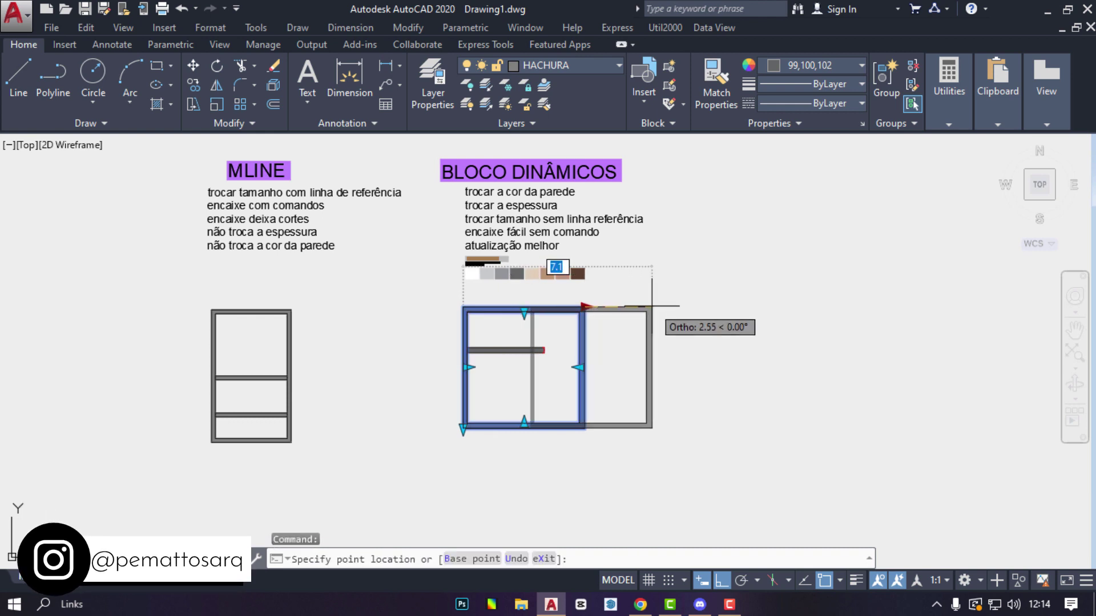
{"action": "type", "text": "7"}
{"action": "key", "text": "Return"}
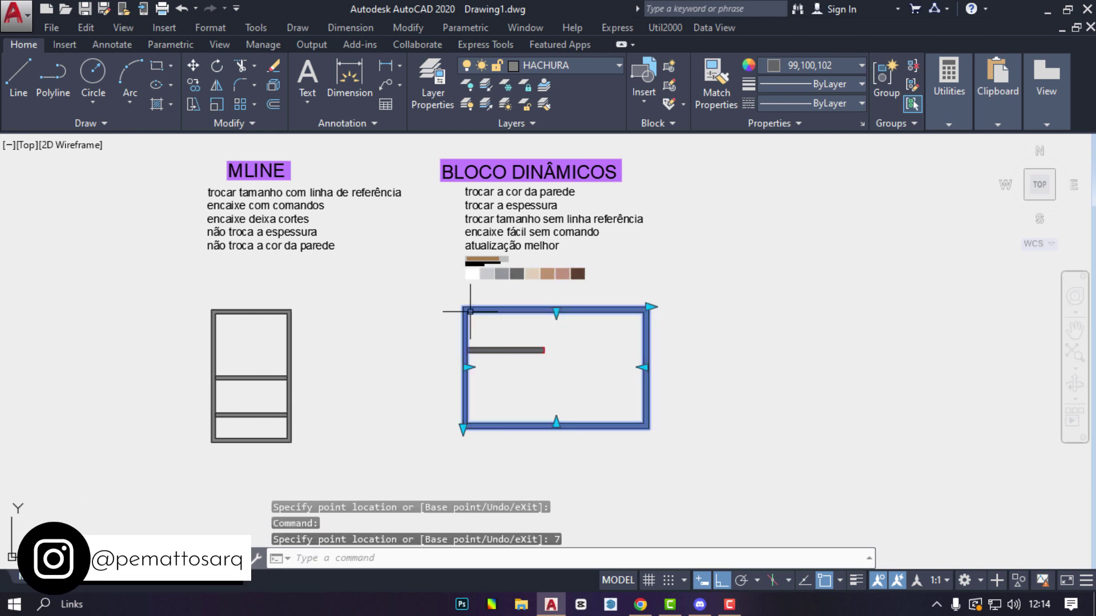
{"action": "key", "text": "Escape"}
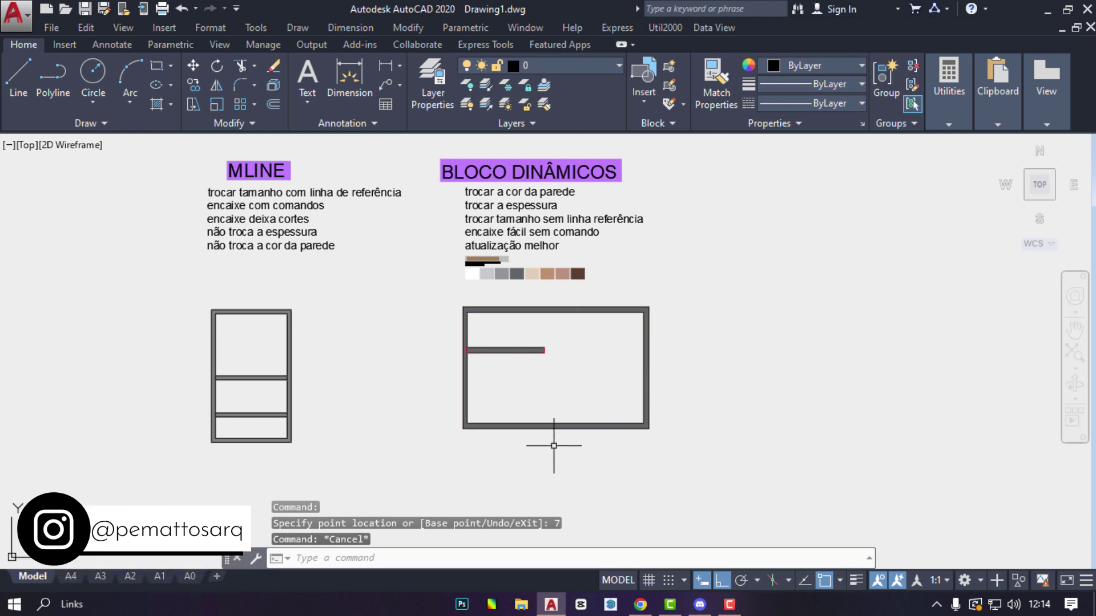
{"action": "mouse_move", "coordinate": [460, 381]}
{"action": "middle_mouse_down"}
{"action": "mouse_move", "coordinate": [572, 367]}
{"action": "mouse_move", "coordinate": [637, 393]}
{"action": "middle_mouse_up"}
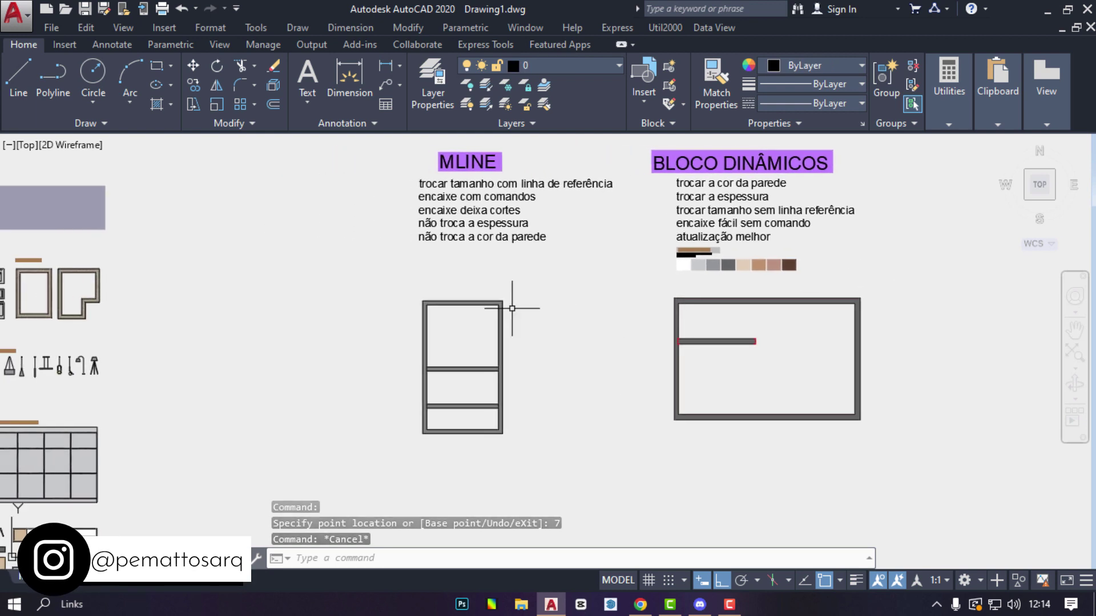
{"action": "left_click", "coordinate": [27, 74]}
{"action": "key", "text": "Escape"}
{"action": "scroll", "coordinate": [513, 304], "scroll_direction": "up", "scroll_amount": 4}
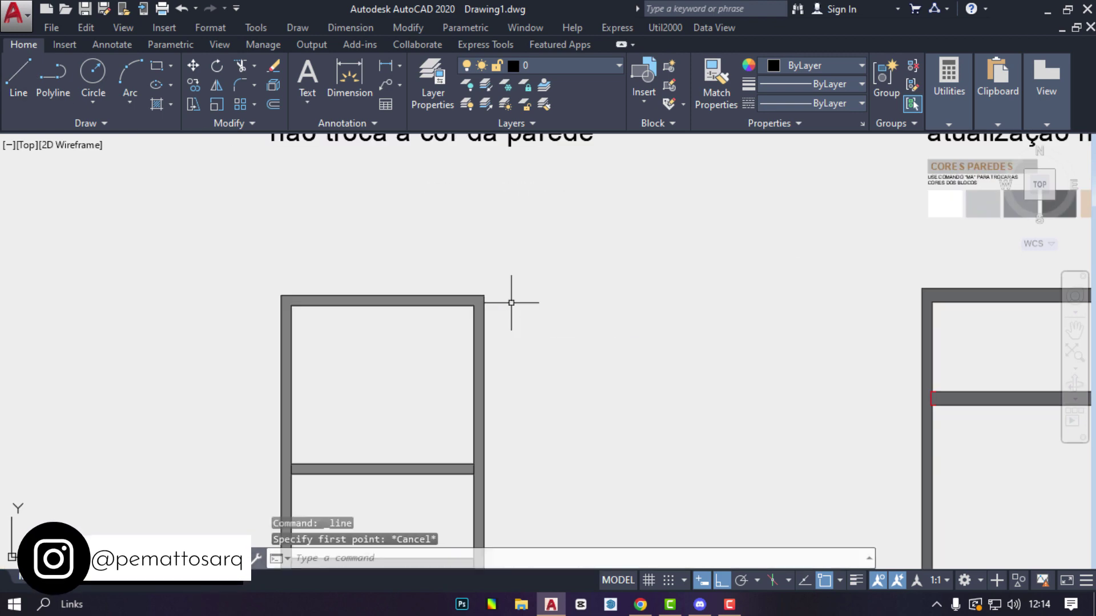
{"action": "left_click", "coordinate": [511, 303]}
{"action": "left_click", "coordinate": [409, 314]}
{"action": "left_click", "coordinate": [484, 295]}
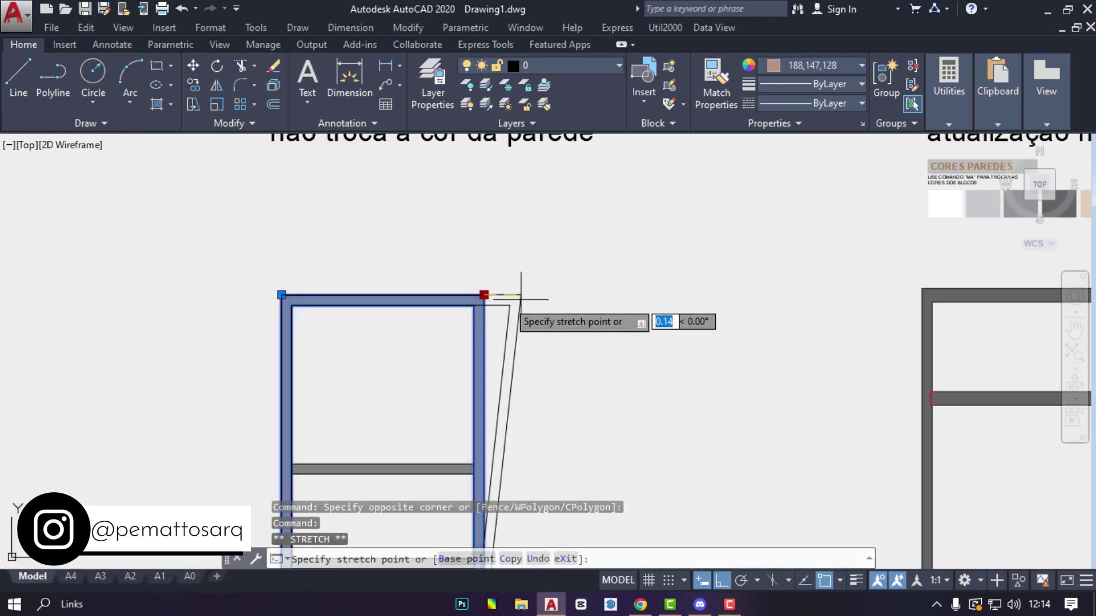
{"action": "scroll", "coordinate": [475, 292], "scroll_direction": "down", "scroll_amount": 5}
{"action": "scroll", "coordinate": [530, 301], "scroll_direction": "up", "scroll_amount": 2}
{"action": "scroll", "coordinate": [530, 302], "scroll_direction": "up", "scroll_amount": 2}
{"action": "scroll", "coordinate": [498, 302], "scroll_direction": "down", "scroll_amount": 2}
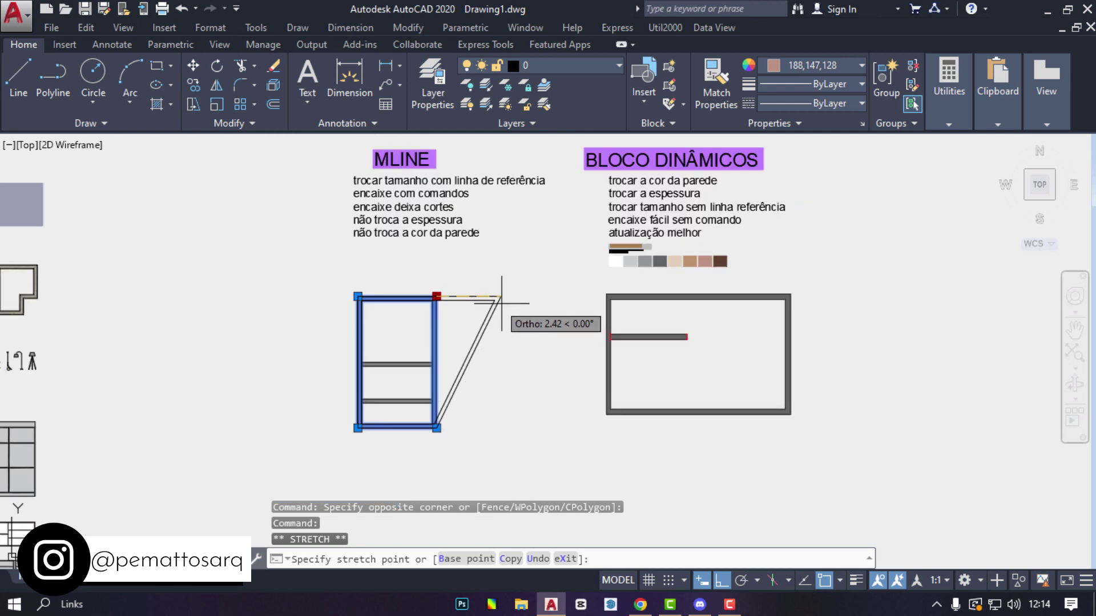
{"action": "key", "text": "Escape"}
Step: Draw a vertical reference line up from the MLINE wall's upper-left corner and offset it 7 to the right
{"action": "left_click", "coordinate": [19, 75]}
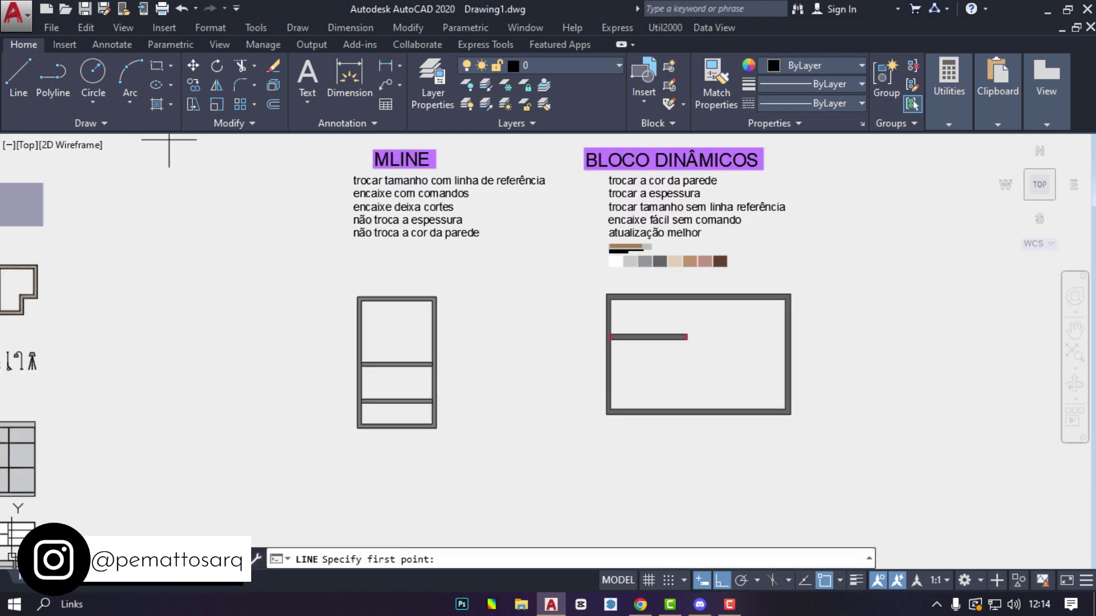
{"action": "left_click", "coordinate": [368, 294]}
{"action": "left_click", "coordinate": [372, 265]}
{"action": "key", "text": "Escape"}
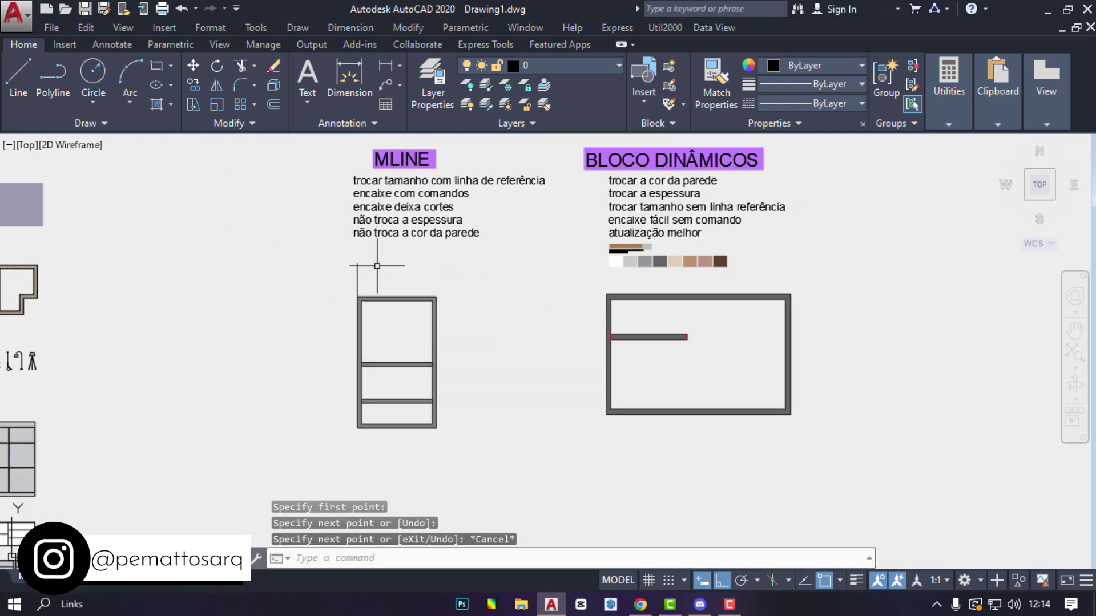
{"action": "key", "text": "Return"}
{"action": "type", "text": "7"}
{"action": "key", "text": "Return"}
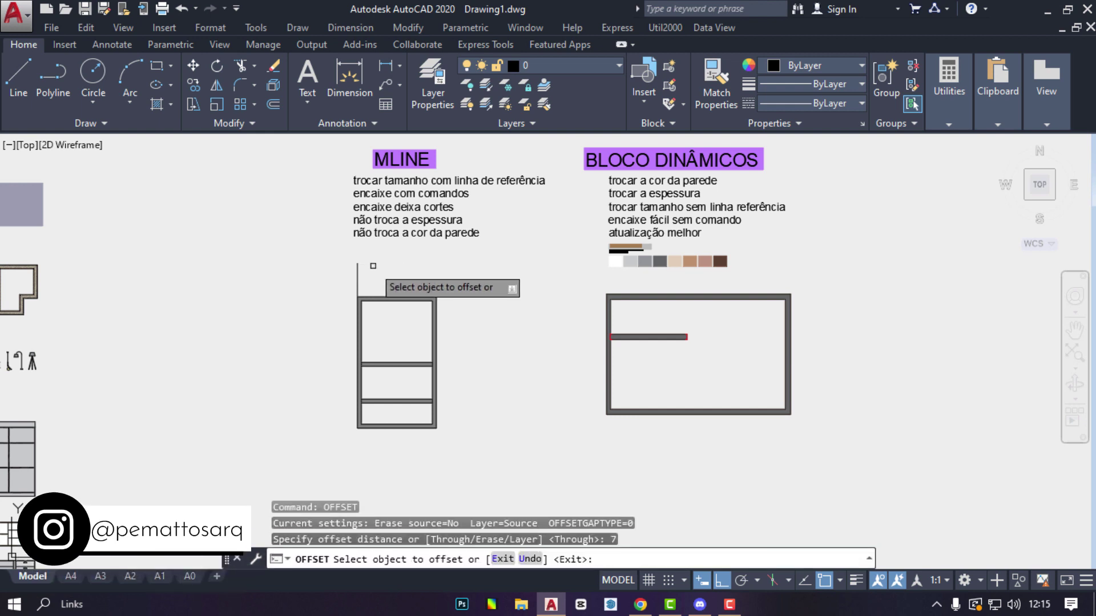
{"action": "left_click", "coordinate": [358, 280]}
{"action": "left_click", "coordinate": [516, 289]}
Step: Stretch the lower end of the offset reference line down past the bottom of the MLINE walls
{"action": "left_click", "coordinate": [556, 300]}
{"action": "left_click", "coordinate": [520, 290]}
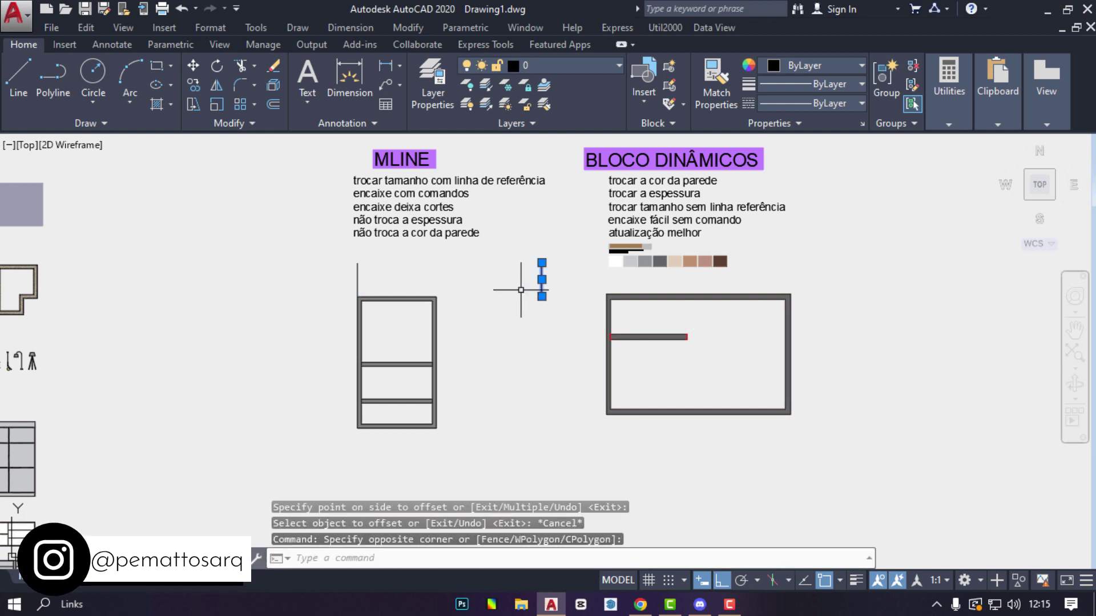
{"action": "left_click", "coordinate": [541, 297]}
{"action": "left_click", "coordinate": [541, 489]}
Step: Draw a horizontal reference line from the MLINE wall's lower-right corner across the offset vertical line
{"action": "left_click", "coordinate": [18, 80]}
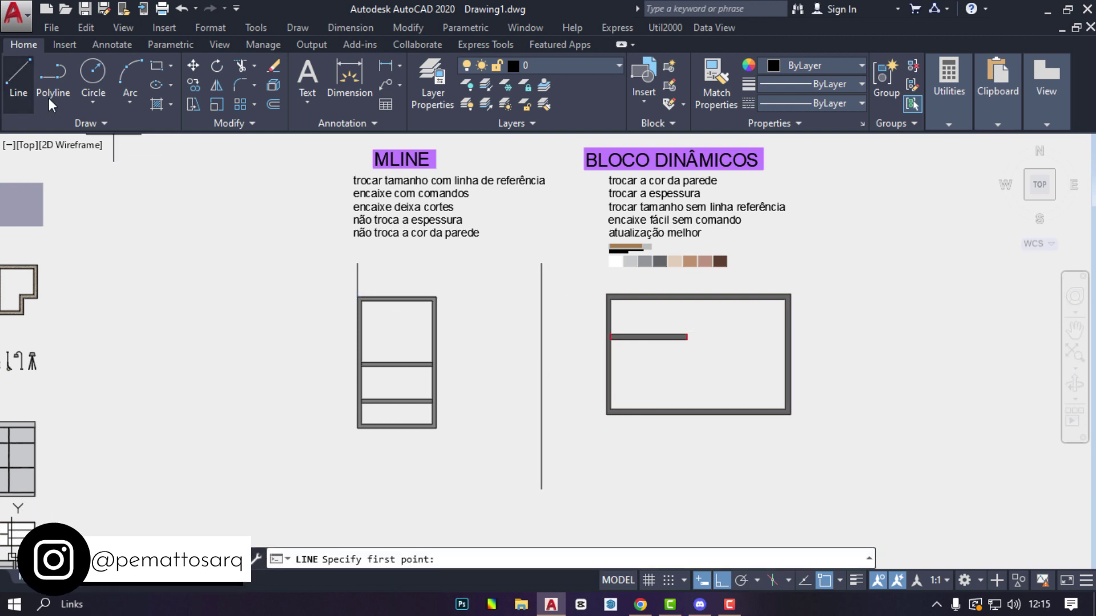
{"action": "left_click", "coordinate": [441, 433]}
{"action": "left_click", "coordinate": [573, 428]}
{"action": "key", "text": "Escape"}
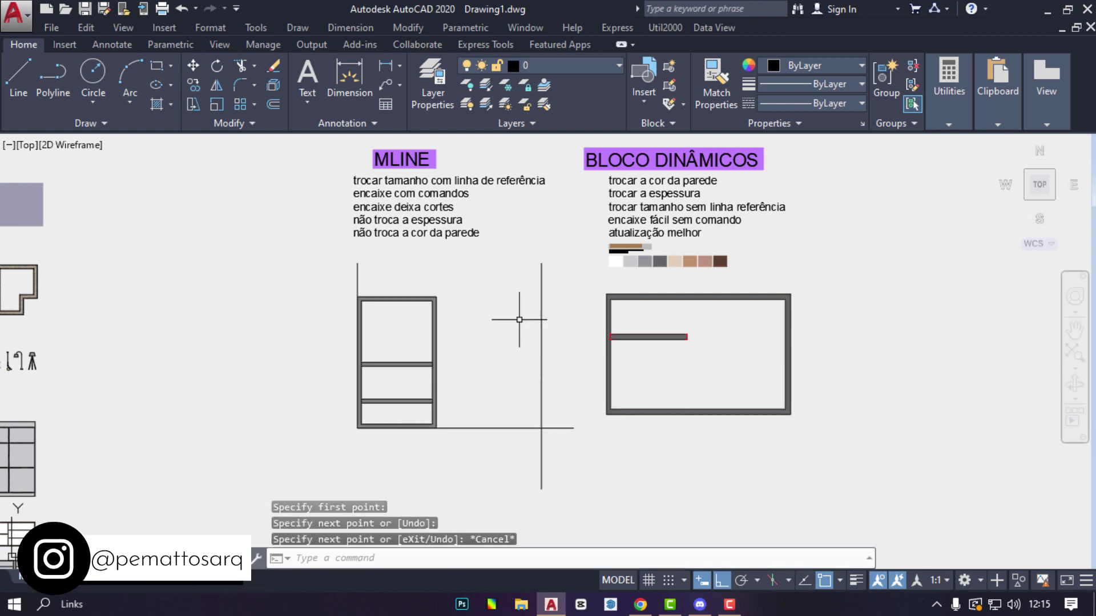
Step: Draw a horizontal reference line from the MLINE wall's upper-right corner across the offset vertical line
{"action": "left_click", "coordinate": [461, 317]}
{"action": "left_click", "coordinate": [391, 311]}
{"action": "key", "text": "Escape"}
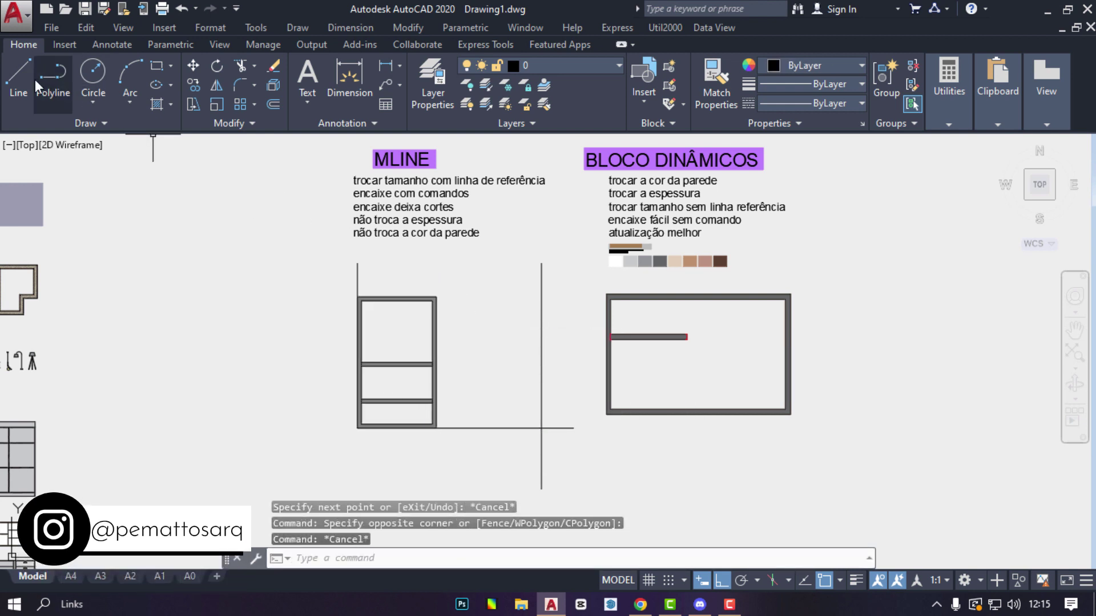
{"action": "left_click", "coordinate": [18, 80]}
{"action": "key", "text": "Escape"}
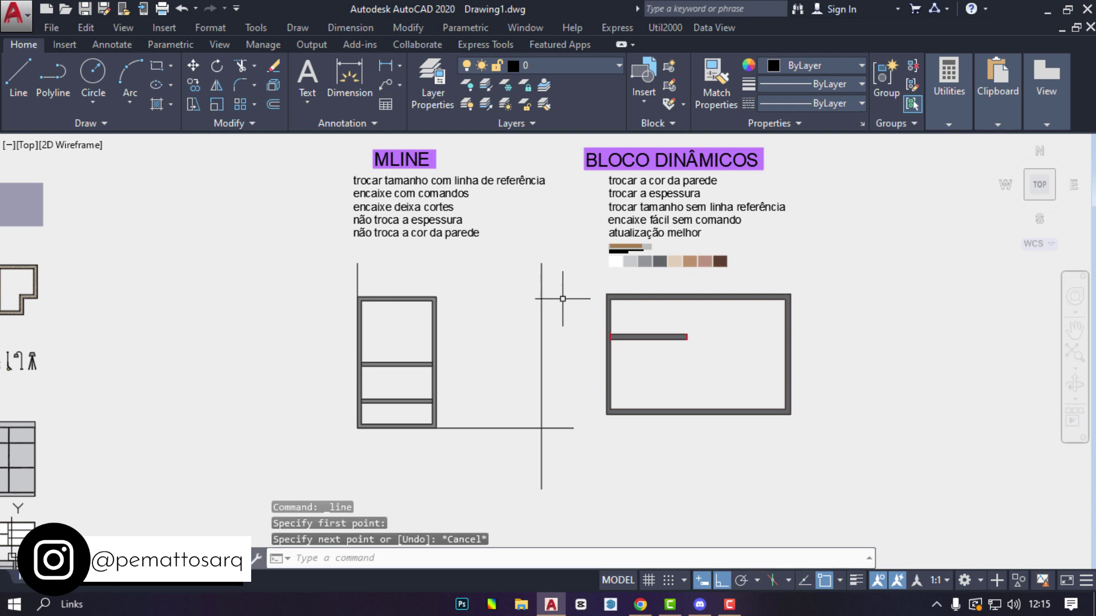
{"action": "left_click", "coordinate": [19, 80]}
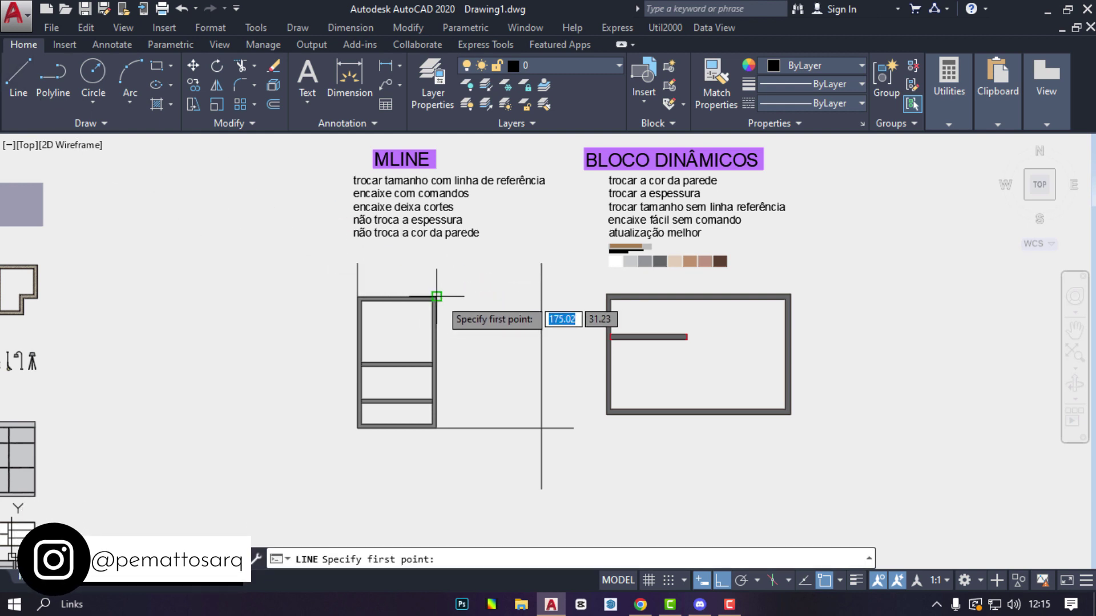
{"action": "left_click", "coordinate": [436, 296]}
{"action": "left_click", "coordinate": [563, 301]}
{"action": "key", "text": "Escape"}
Step: Stretch the MLINE outer wall's two right-hand corners to the intersections with the offset vertical reference line
{"action": "left_click", "coordinate": [461, 338]}
{"action": "left_click", "coordinate": [429, 324]}
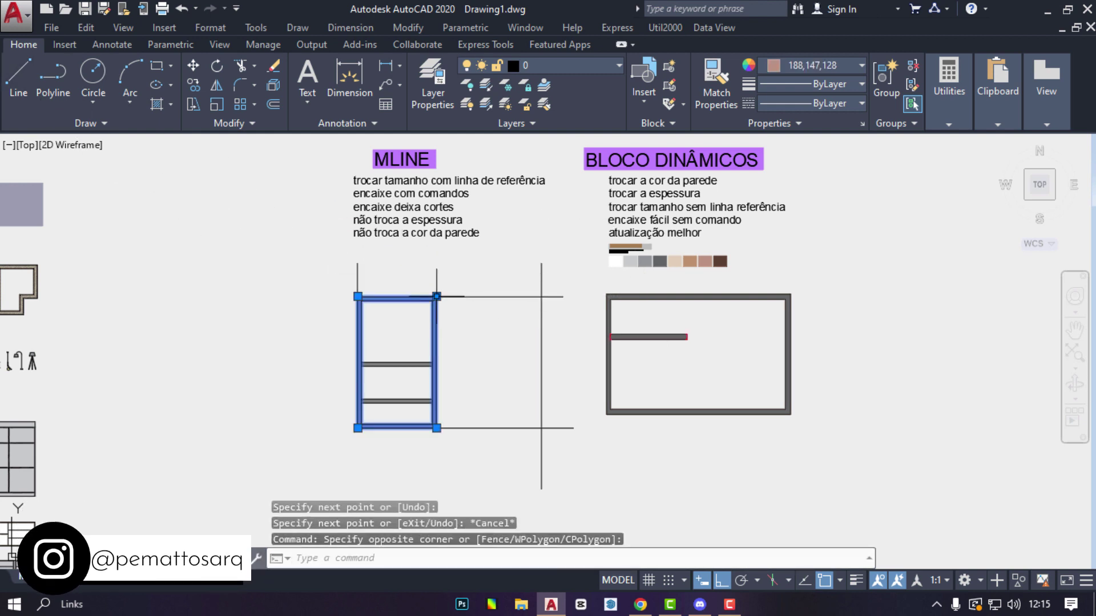
{"action": "left_click", "coordinate": [437, 296]}
{"action": "left_click", "coordinate": [542, 296]}
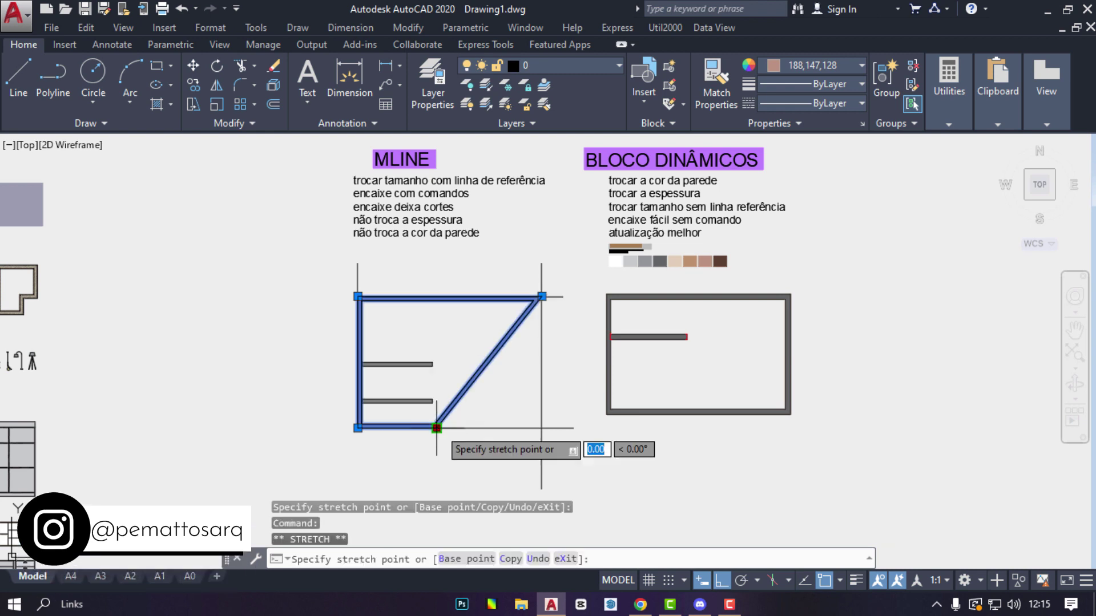
{"action": "left_click", "coordinate": [542, 428]}
{"action": "key", "text": "Escape"}
Step: Erase the vertical and horizontal reference lines around the widened MLINE wall
{"action": "left_click", "coordinate": [596, 472]}
{"action": "left_click", "coordinate": [462, 473]}
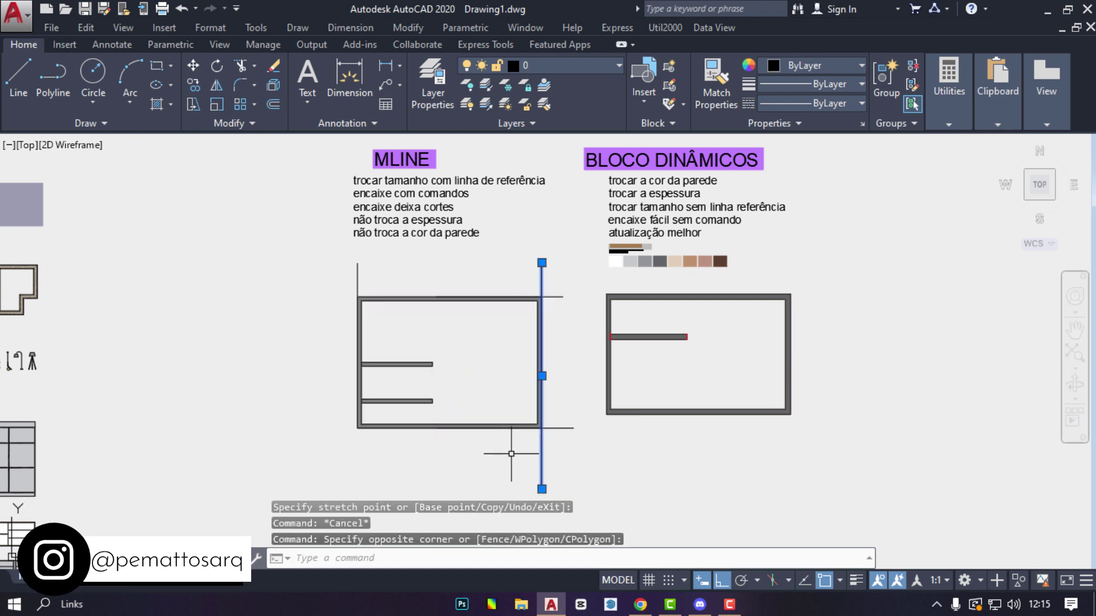
{"action": "key", "text": "Delete"}
{"action": "left_click", "coordinate": [564, 449]}
{"action": "left_click", "coordinate": [563, 413]}
{"action": "key", "text": "Delete"}
{"action": "left_click", "coordinate": [565, 316]}
{"action": "left_click", "coordinate": [563, 289]}
{"action": "left_click", "coordinate": [563, 288]}
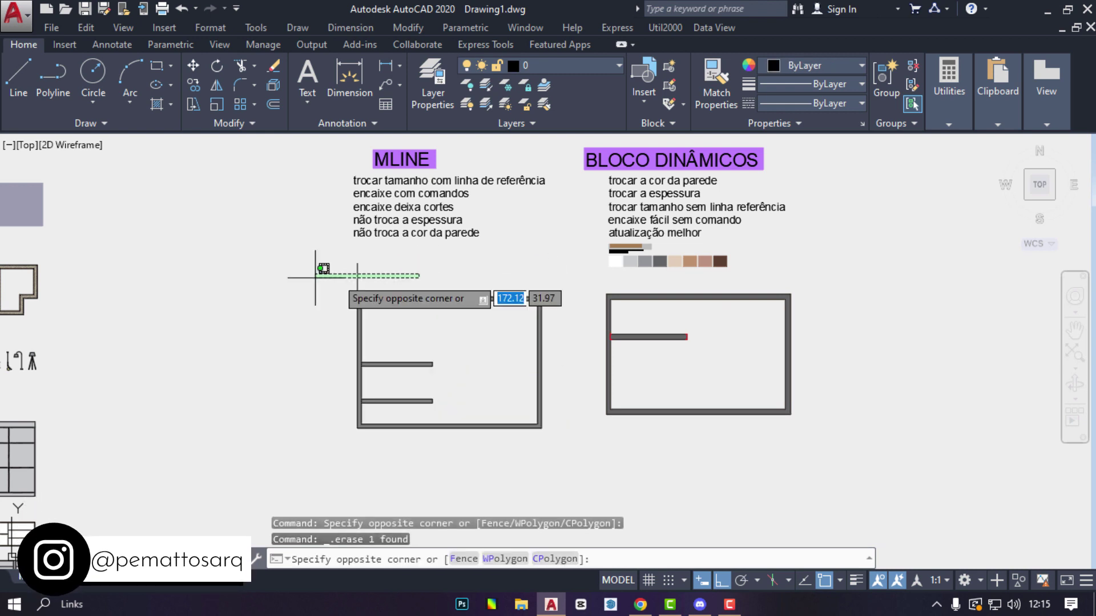
{"action": "left_click", "coordinate": [331, 273]}
{"action": "key", "text": "Delete"}
Step: Undo the reference-line erasures and the widening of the MLINE outer wall
{"action": "key", "text": "ctrl+z"}
{"action": "key", "text": "ctrl+z"}
{"action": "key", "text": "ctrl+z"}
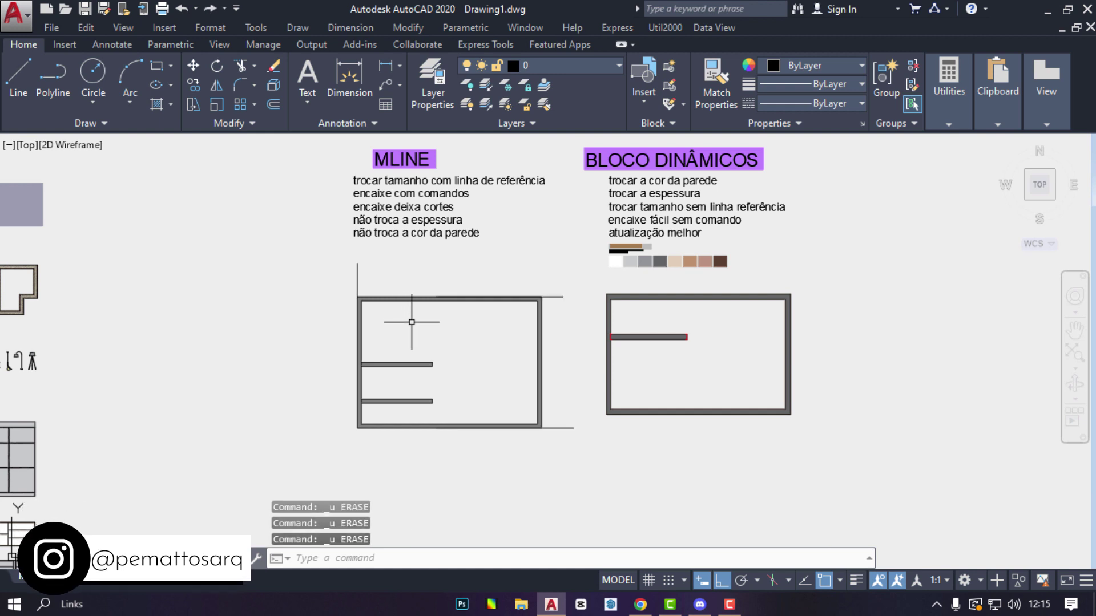
Step: Erase all the reference lines around the MLINE walls, including the short vertical one above the upper-left corner
{"action": "left_click", "coordinate": [553, 461]}
{"action": "left_click", "coordinate": [526, 288]}
{"action": "left_click", "coordinate": [358, 281]}
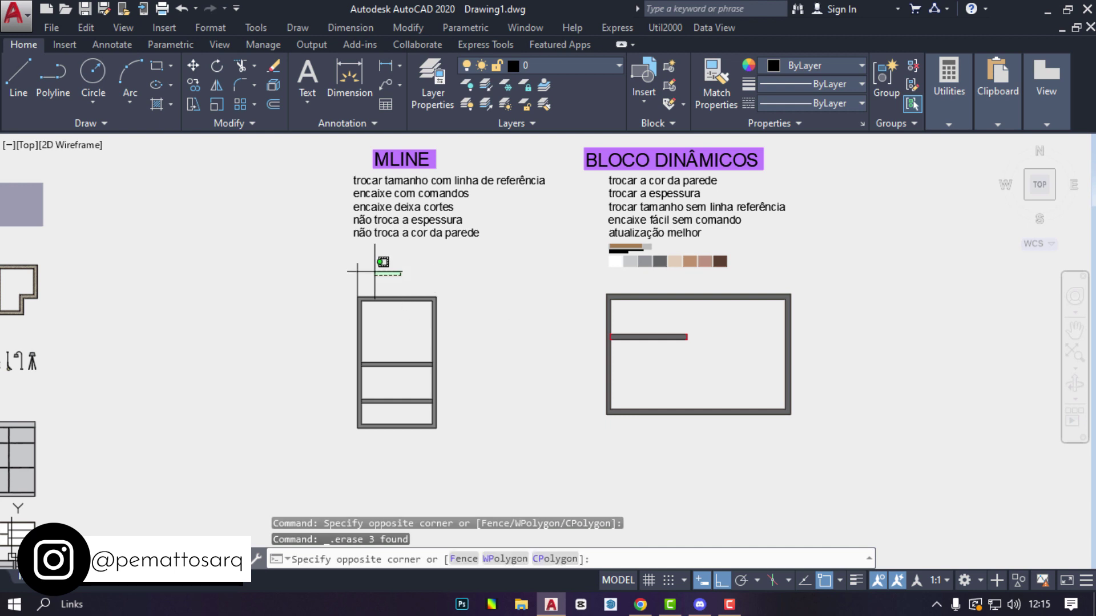
{"action": "key", "text": "Delete"}
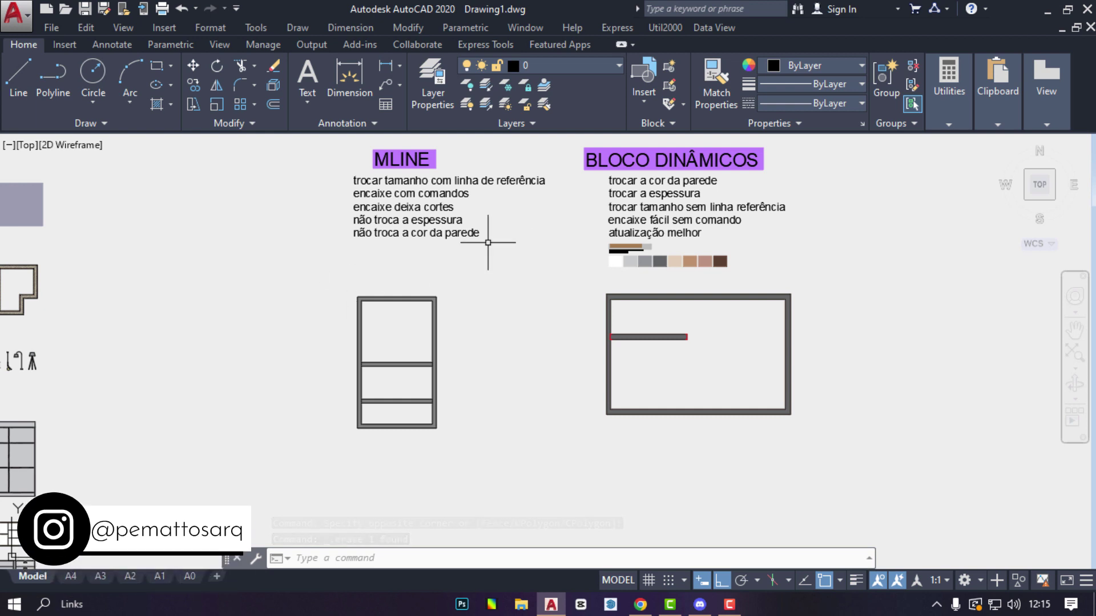
Step: Set the overall width of the dynamic block's outer wall to 5 by stretching its upper-right corner
{"action": "left_click", "coordinate": [869, 327]}
{"action": "left_click", "coordinate": [745, 320]}
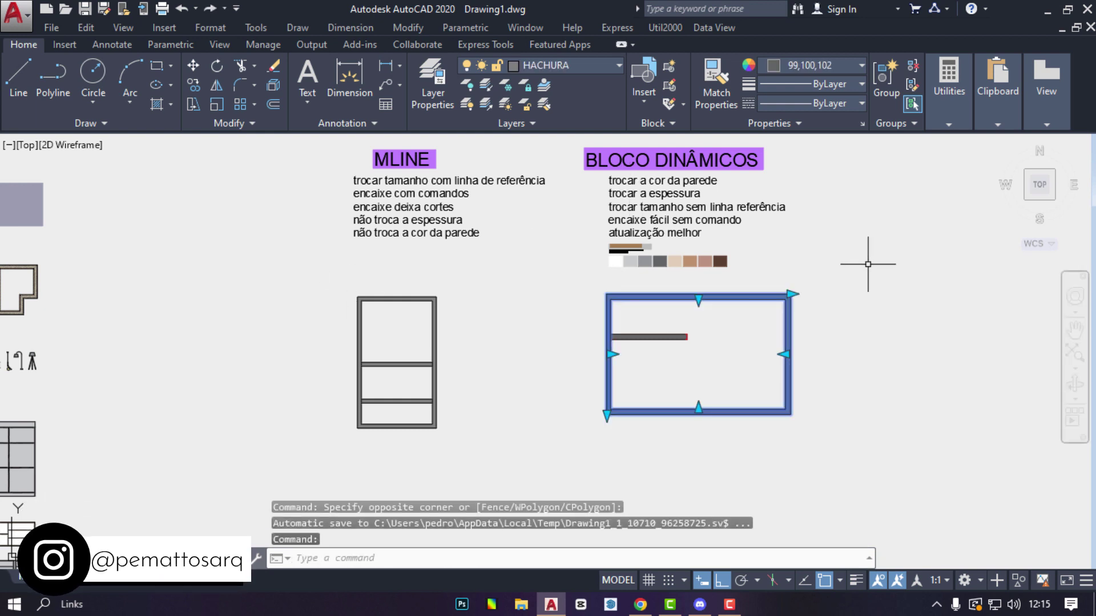
{"action": "left_click", "coordinate": [791, 294]}
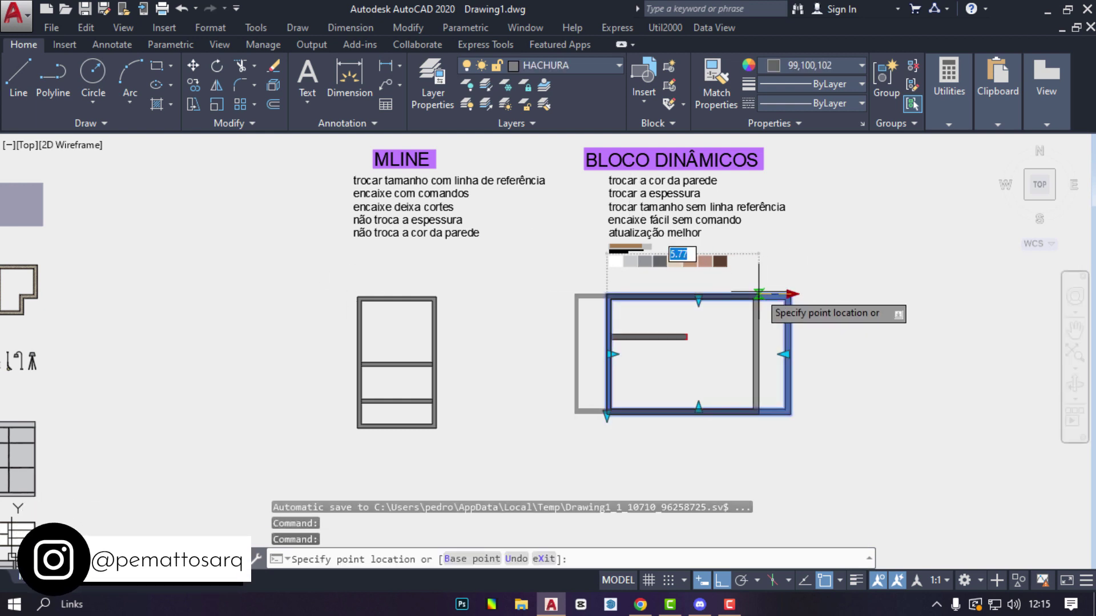
{"action": "type", "text": "5"}
{"action": "key", "text": "Return"}
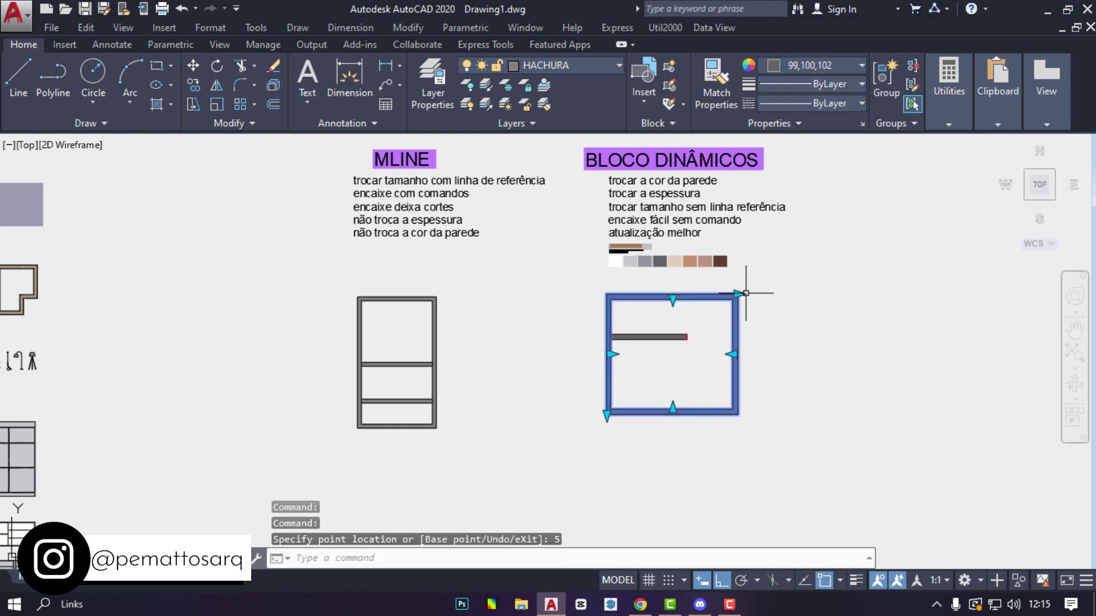
Step: Undo the width changes to the dynamic block's outer wall and all the reference-line work on the MLINE walls
{"action": "key", "text": "ctrl+z"}
{"action": "key", "text": "ctrl+z"}
{"action": "key", "text": "ctrl+z"}
{"action": "key", "text": "ctrl+z"}
{"action": "key", "text": "ctrl+z"}
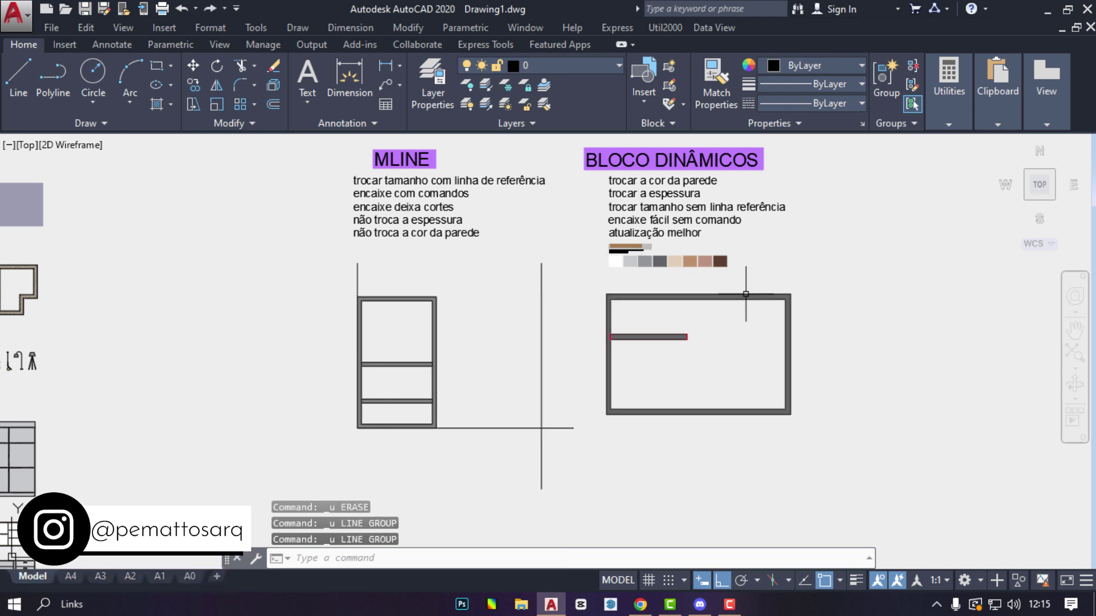
{"action": "key", "text": "ctrl+z"}
{"action": "key", "text": "ctrl+z"}
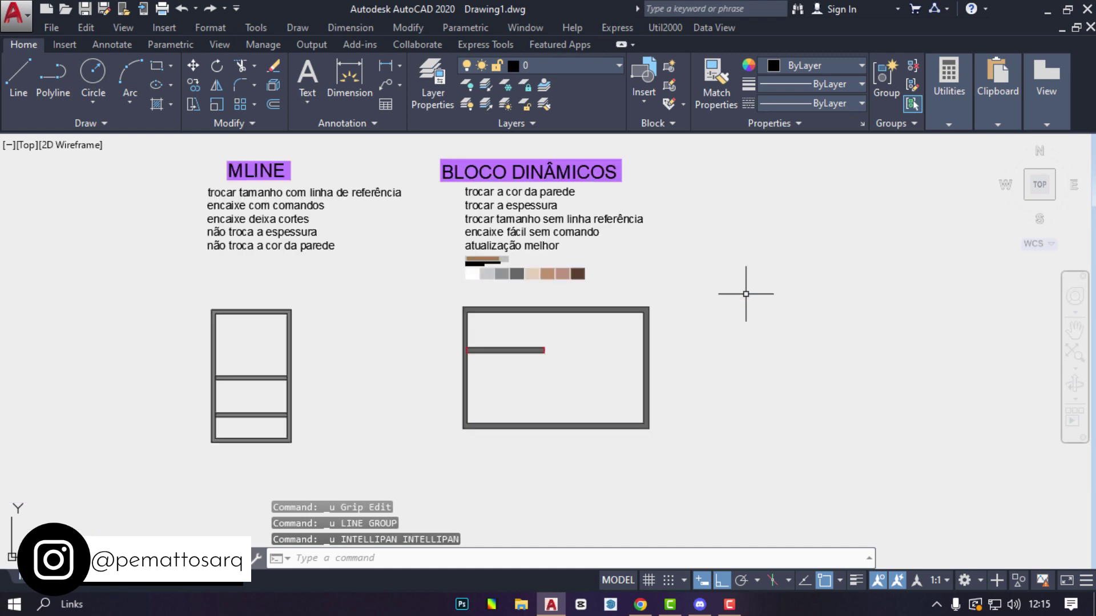
{"action": "key", "text": "ctrl+z"}
{"action": "key", "text": "ctrl+z"}
{"action": "key", "text": "ctrl+z"}
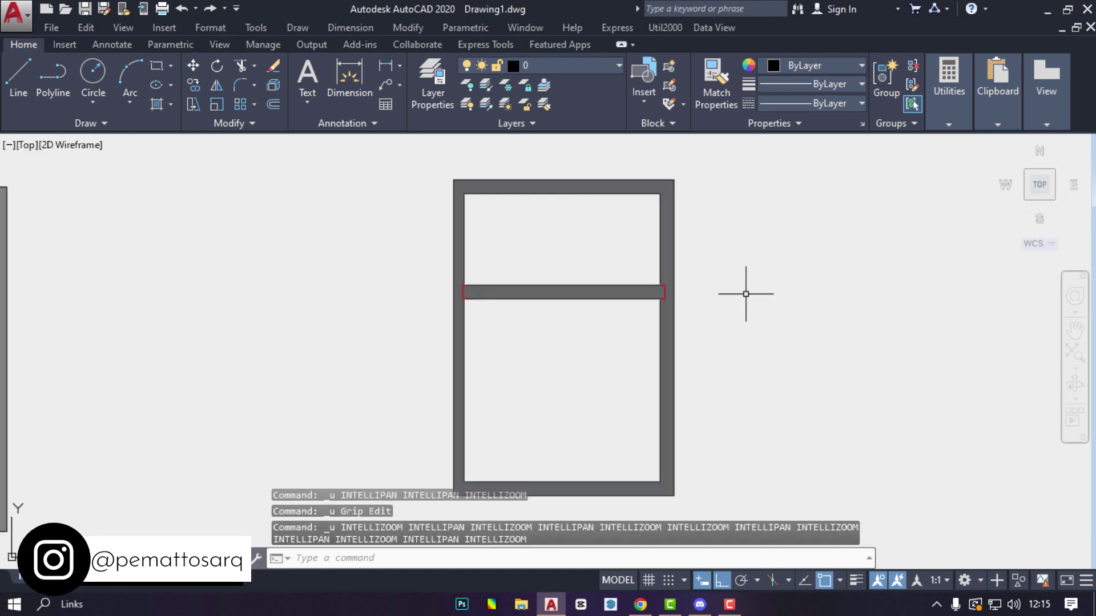
{"action": "scroll", "coordinate": [814, 344], "scroll_direction": "down", "scroll_amount": 5}
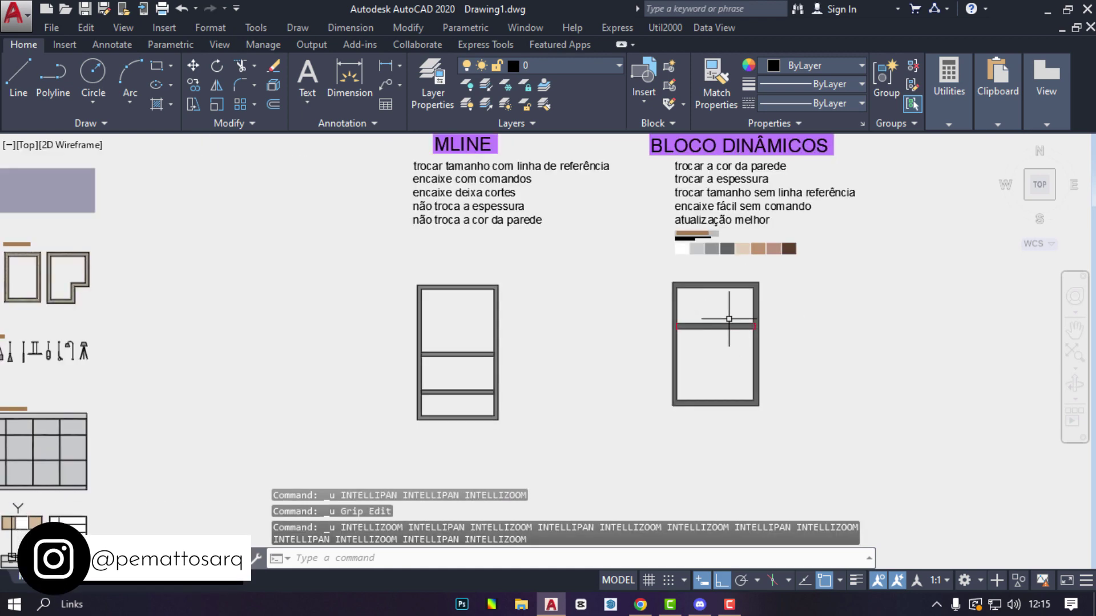
{"action": "middle_click_drag", "start_coordinate": [729, 314], "coordinate": [638, 343]}
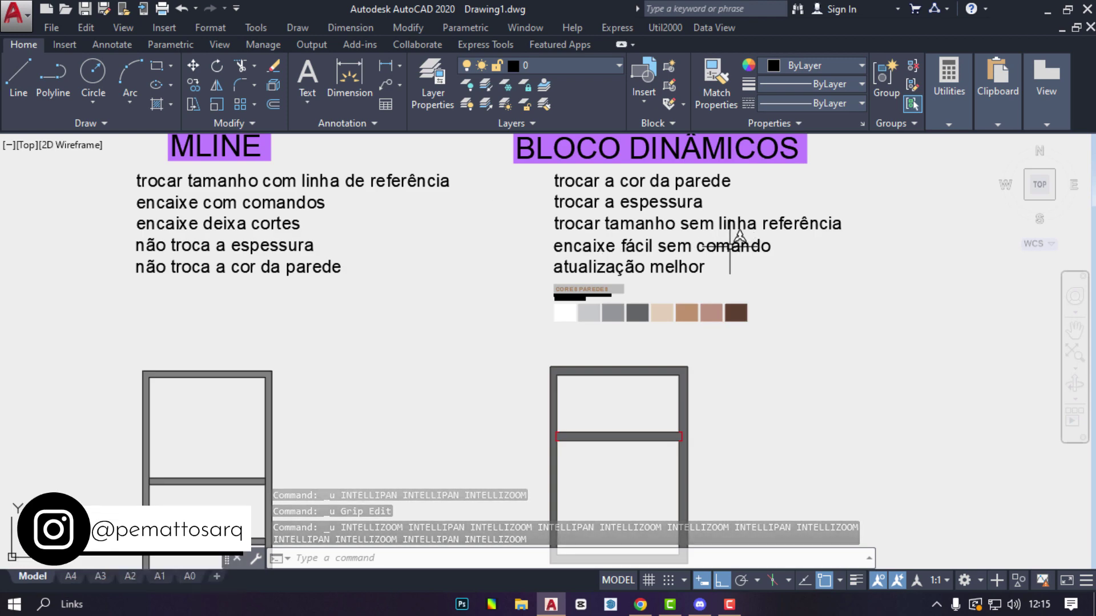
{"action": "middle_click_drag", "start_coordinate": [730, 250], "coordinate": [641, 274]}
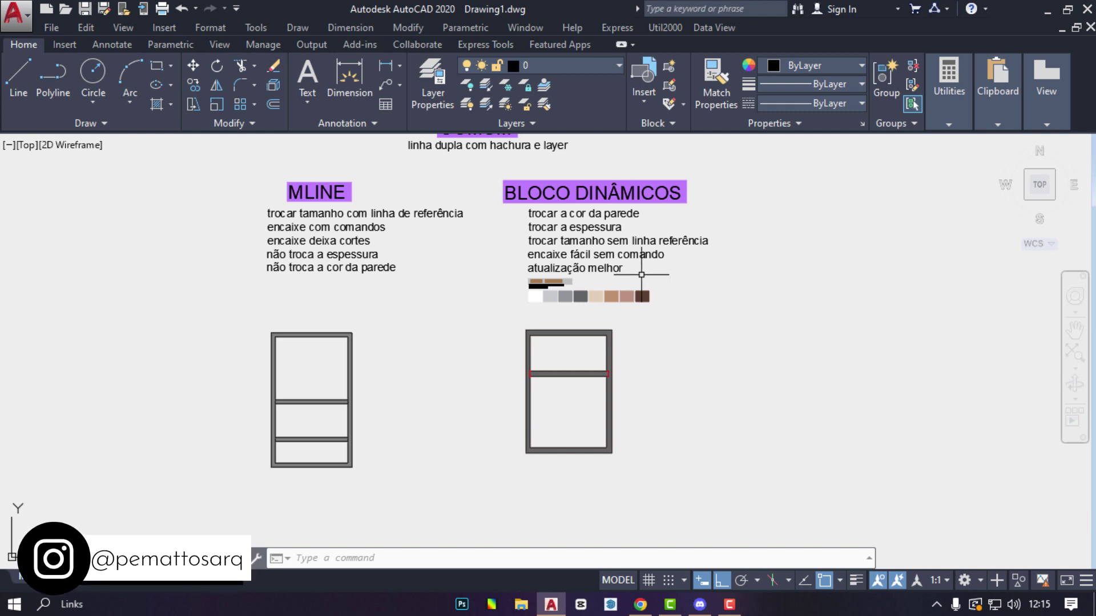
Step: Move the dynamic block's inner wall straight down, keeping both ends overlapping the outer wall
{"action": "scroll", "coordinate": [640, 275], "scroll_direction": "up", "scroll_amount": 4}
{"action": "middle_click_drag", "start_coordinate": [590, 345], "coordinate": [621, 265]}
{"action": "scroll", "coordinate": [540, 343], "scroll_direction": "up", "scroll_amount": 2}
{"action": "key", "text": "Escape"}
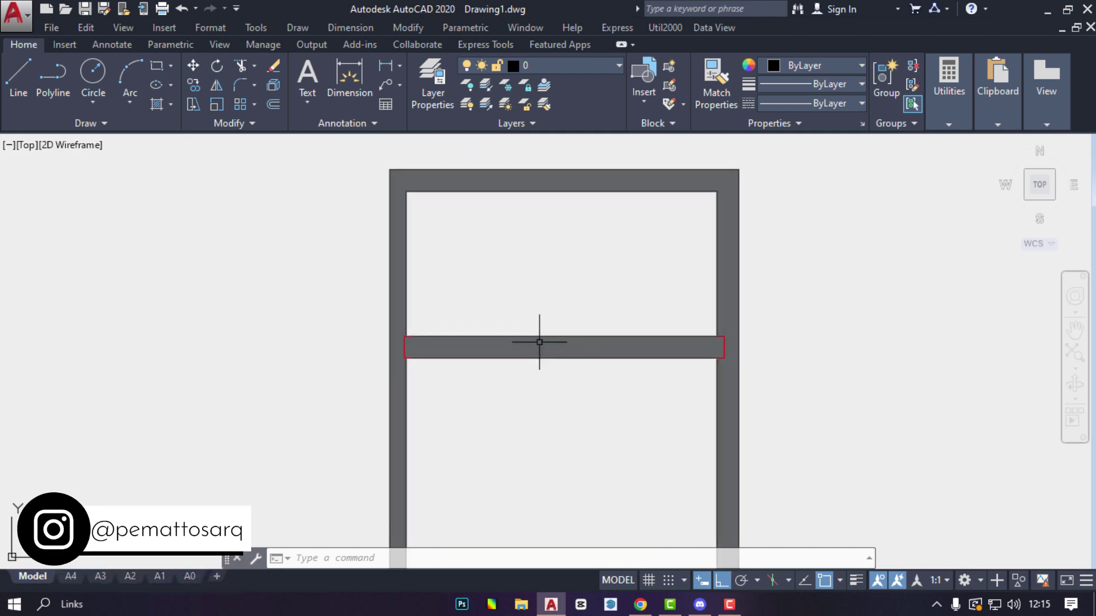
{"action": "type", "text": "m"}
{"action": "key", "text": "space"}
{"action": "scroll", "coordinate": [694, 376], "scroll_direction": "up", "scroll_amount": 4}
{"action": "left_click", "coordinate": [693, 370]}
{"action": "left_click", "coordinate": [593, 239]}
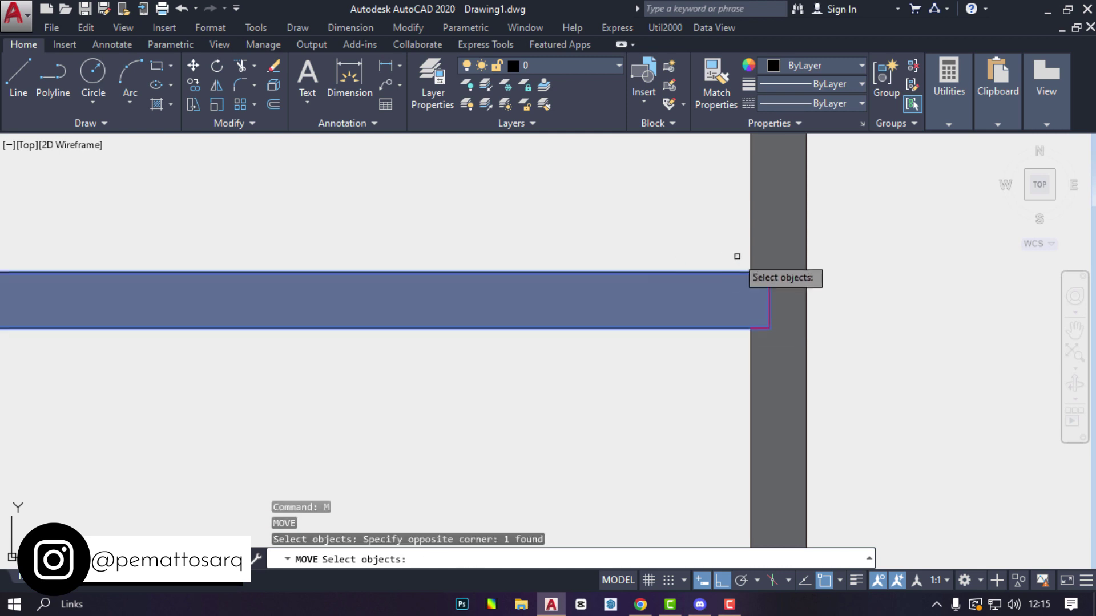
{"action": "key", "text": "space"}
{"action": "left_click", "coordinate": [752, 271]}
{"action": "scroll", "coordinate": [509, 245], "scroll_direction": "down", "scroll_amount": 4}
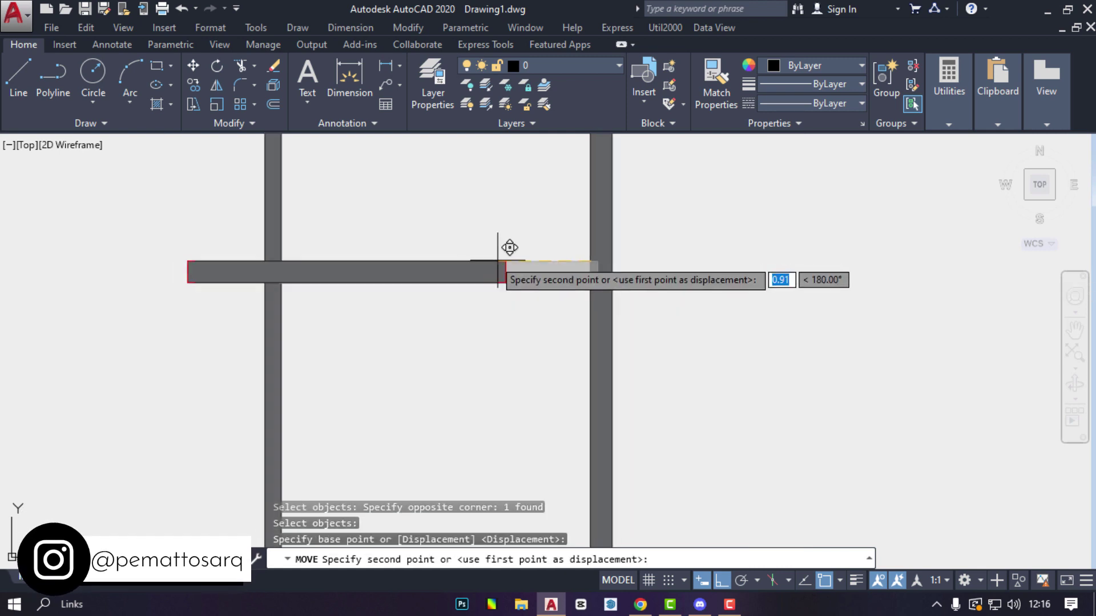
{"action": "left_click", "coordinate": [598, 387]}
Step: Move the dynamic block's inner wall to the left so its right end comes free of the outer wall
{"action": "scroll", "coordinate": [599, 424], "scroll_direction": "up", "scroll_amount": 5}
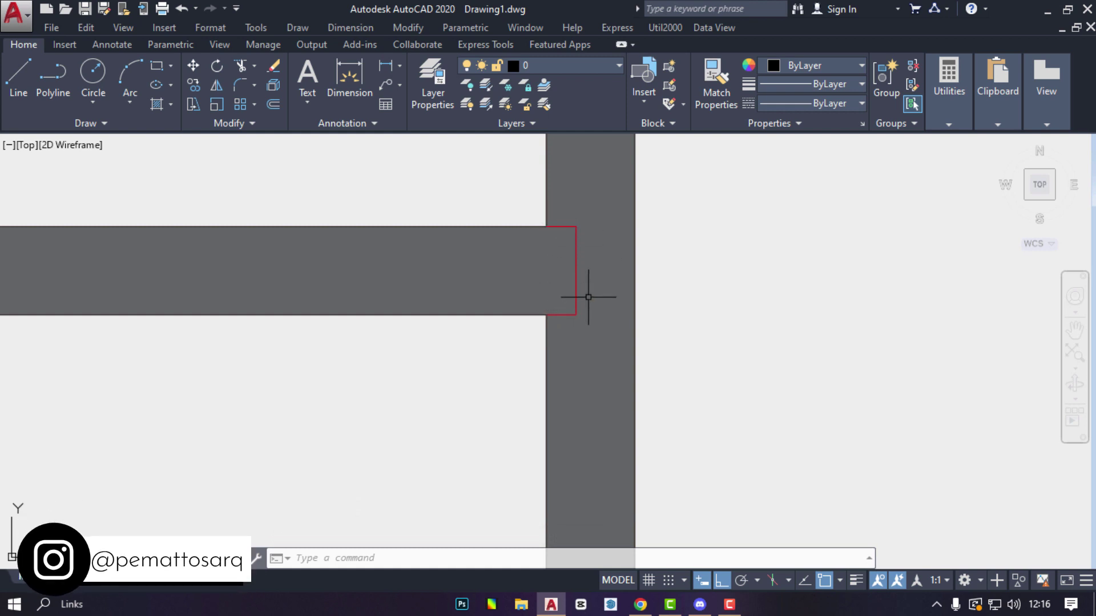
{"action": "scroll", "coordinate": [548, 219], "scroll_direction": "up", "scroll_amount": 7}
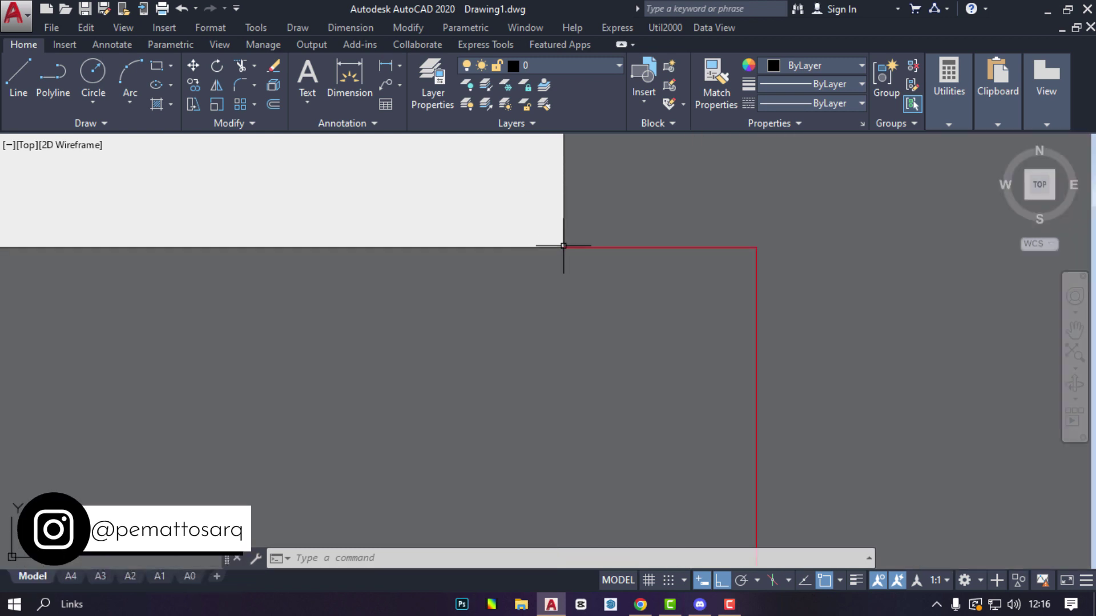
{"action": "scroll", "coordinate": [569, 257], "scroll_direction": "down", "scroll_amount": 7}
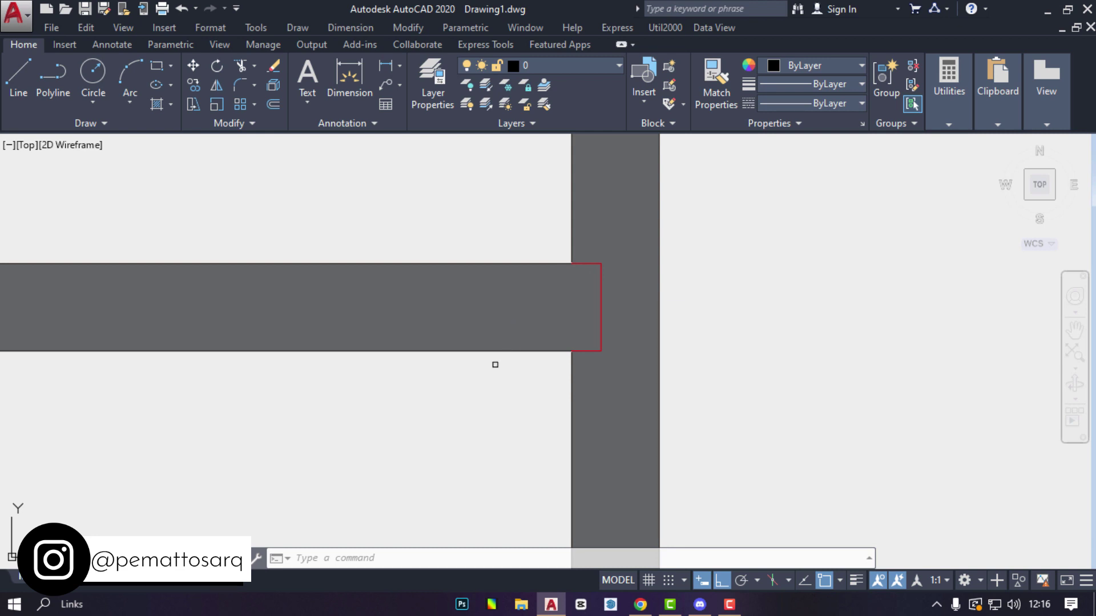
{"action": "type", "text": "m"}
{"action": "key", "text": "space"}
{"action": "left_click", "coordinate": [497, 372]}
{"action": "left_click", "coordinate": [452, 271]}
{"action": "key", "text": "space"}
{"action": "left_click", "coordinate": [484, 226]}
{"action": "left_click", "coordinate": [318, 227]}
{"action": "scroll", "coordinate": [383, 271], "scroll_direction": "up", "scroll_amount": 4}
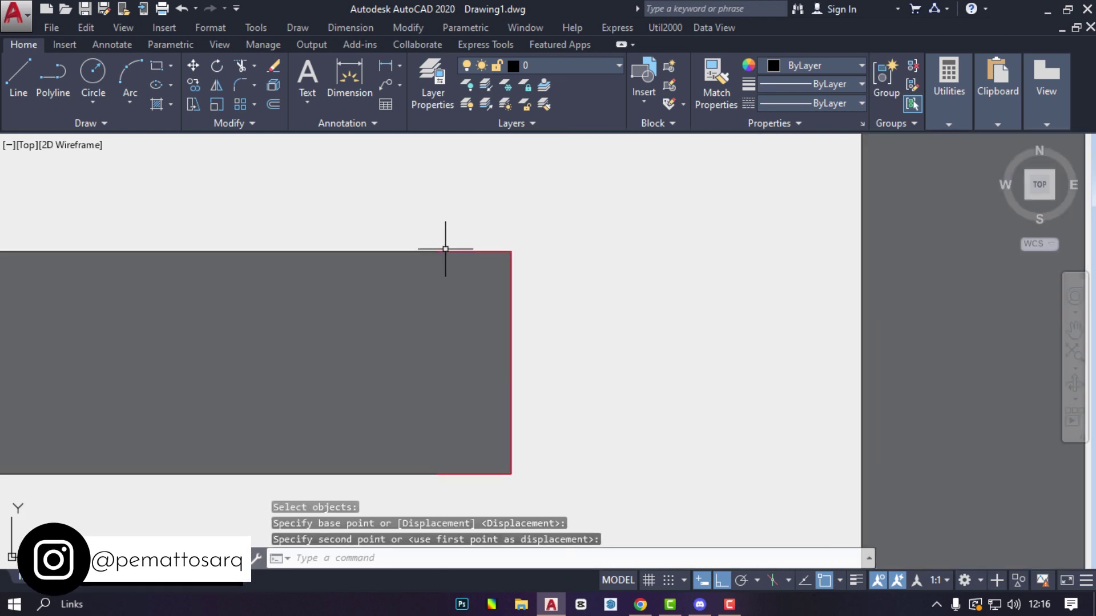
Step: Move the dynamic block's inner wall back right, snapping the start of its red end to the right outer wall's inner edge
{"action": "type", "text": "m"}
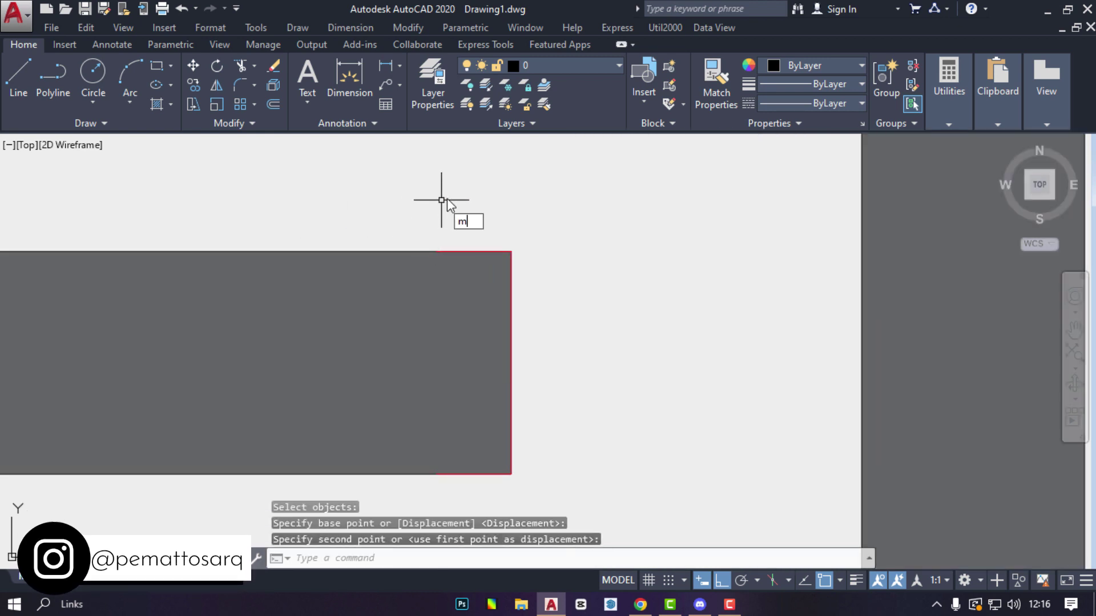
{"action": "key", "text": "space"}
{"action": "left_click", "coordinate": [472, 196]}
{"action": "left_click", "coordinate": [446, 260]}
{"action": "key", "text": "space"}
{"action": "left_click", "coordinate": [437, 251]}
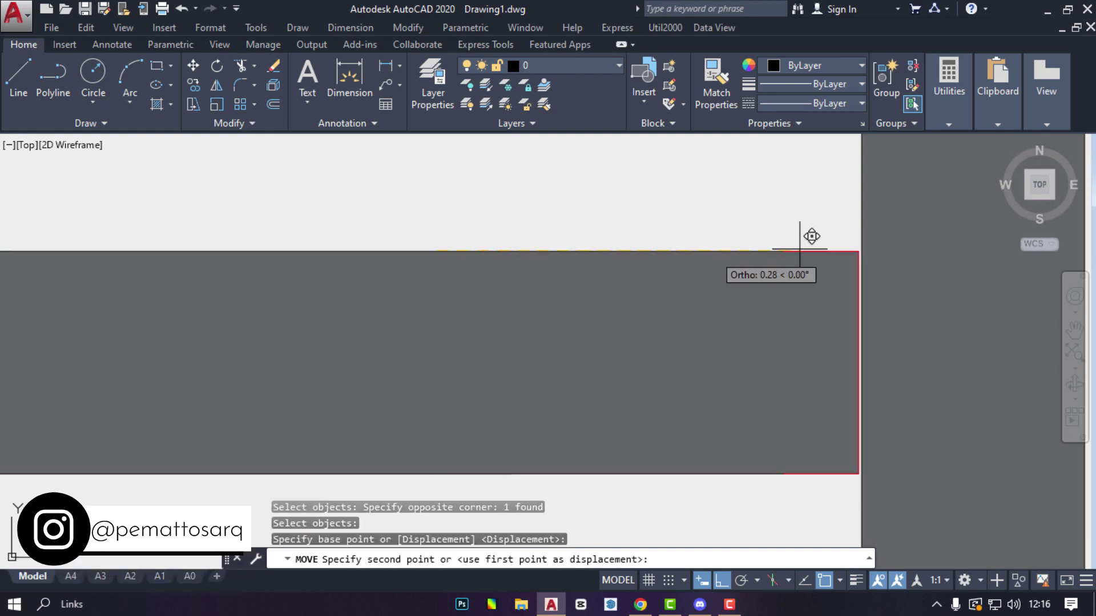
{"action": "left_click", "coordinate": [875, 228]}
{"action": "scroll", "coordinate": [456, 383], "scroll_direction": "down", "scroll_amount": 2}
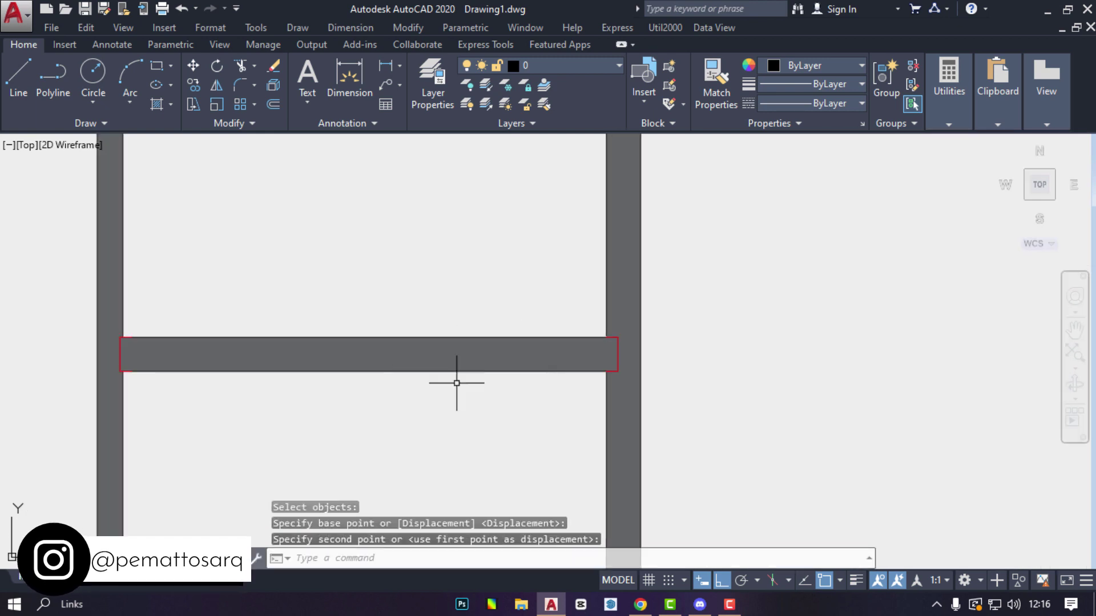
{"action": "left_click", "coordinate": [534, 339]}
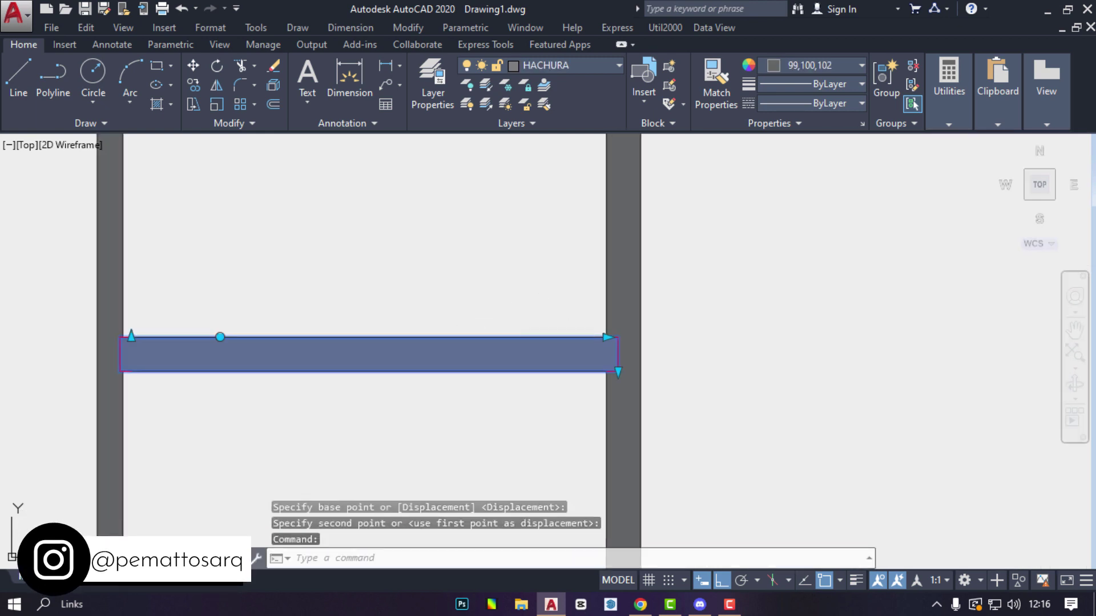
{"action": "right_click", "coordinate": [533, 339]}
{"action": "mouse_move", "coordinate": [571, 388]}
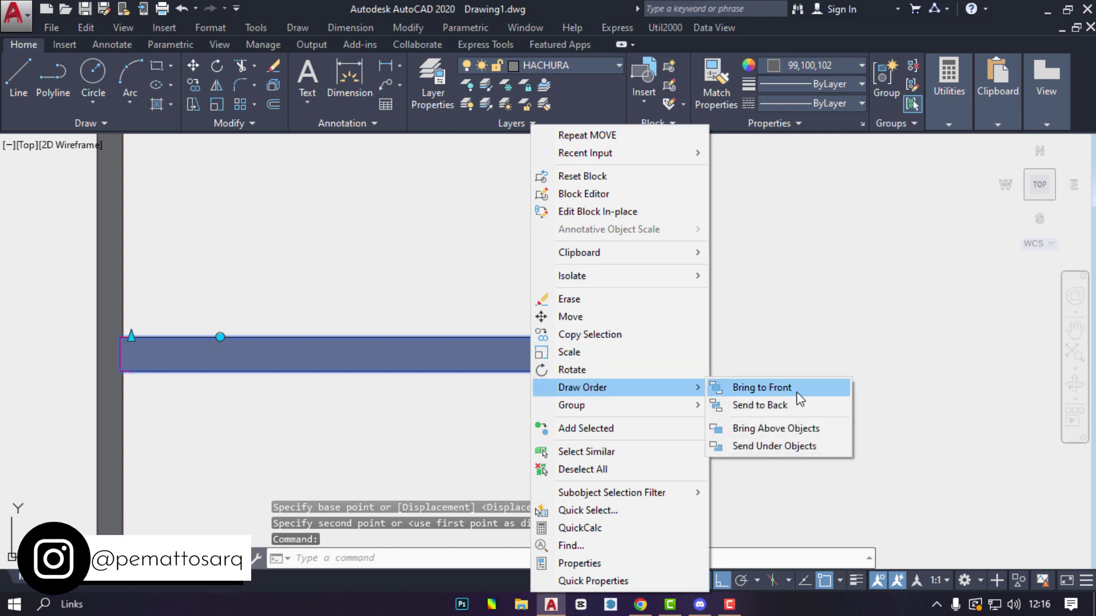
{"action": "left_click", "coordinate": [711, 334]}
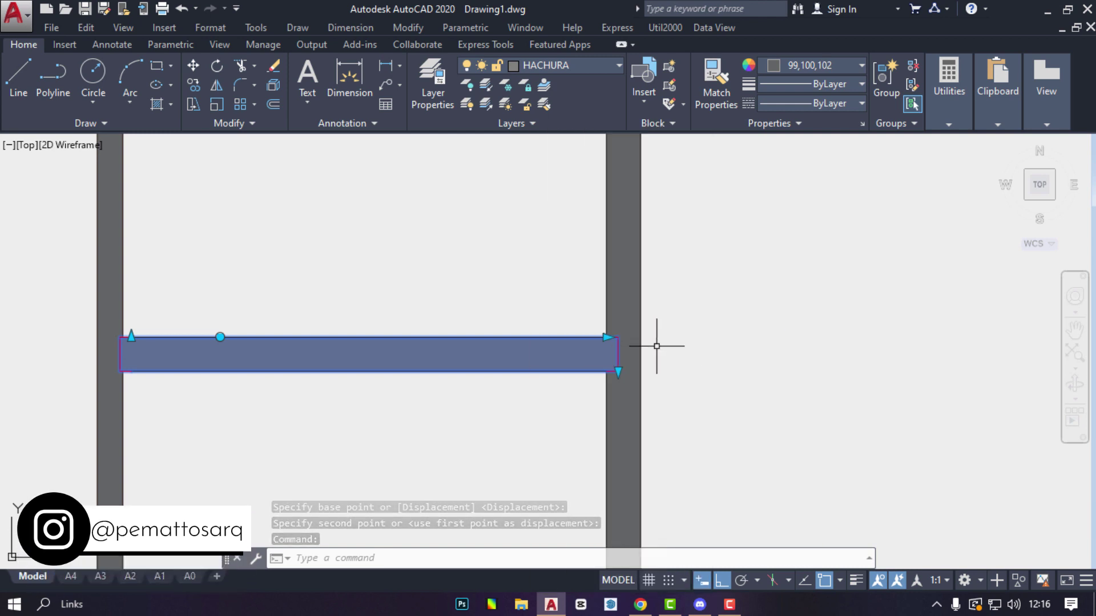
{"action": "key", "text": "Escape"}
Step: Compare the inner wall junctions of the dynamic block with those of the MLINE walls
{"action": "scroll", "coordinate": [827, 344], "scroll_direction": "down", "scroll_amount": 4}
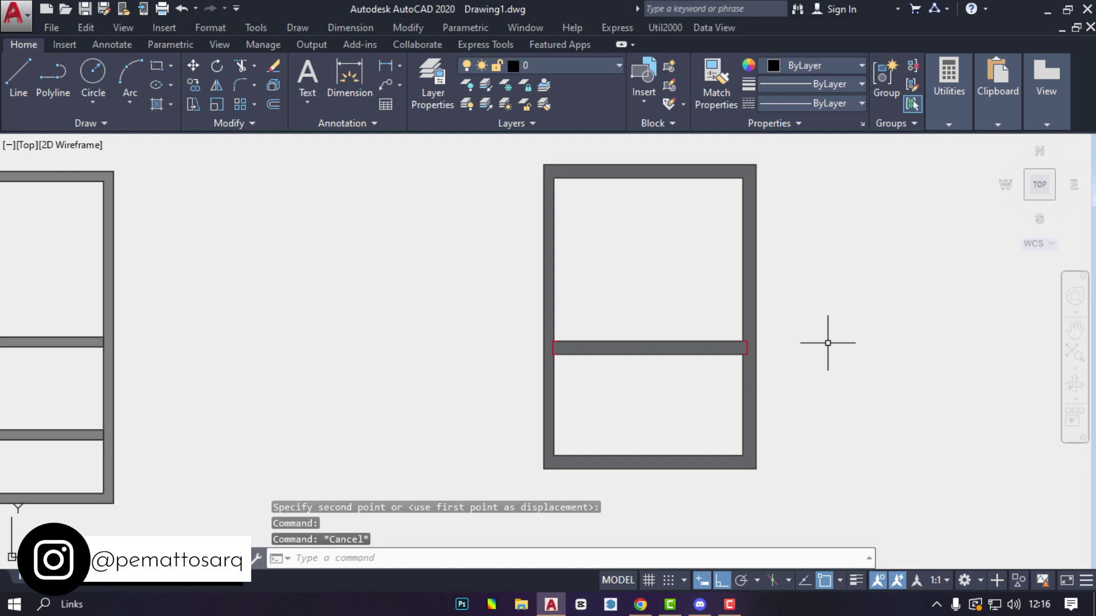
{"action": "scroll", "coordinate": [661, 406], "scroll_direction": "down", "scroll_amount": 2}
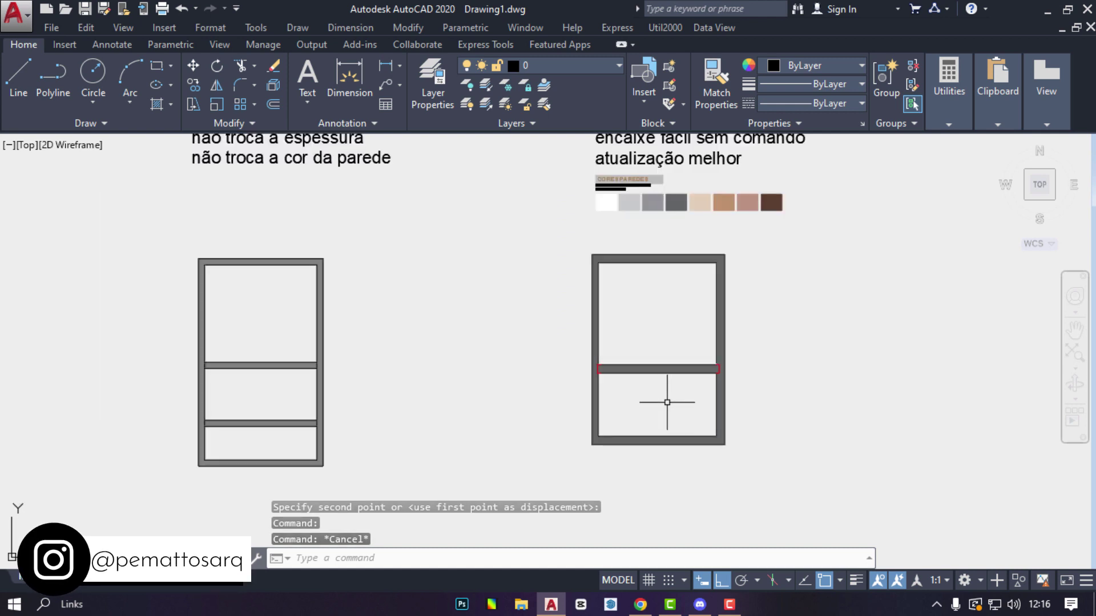
{"action": "middle_click_drag", "start_coordinate": [698, 377], "coordinate": [680, 404]}
{"action": "scroll", "coordinate": [724, 398], "scroll_direction": "up", "scroll_amount": 4}
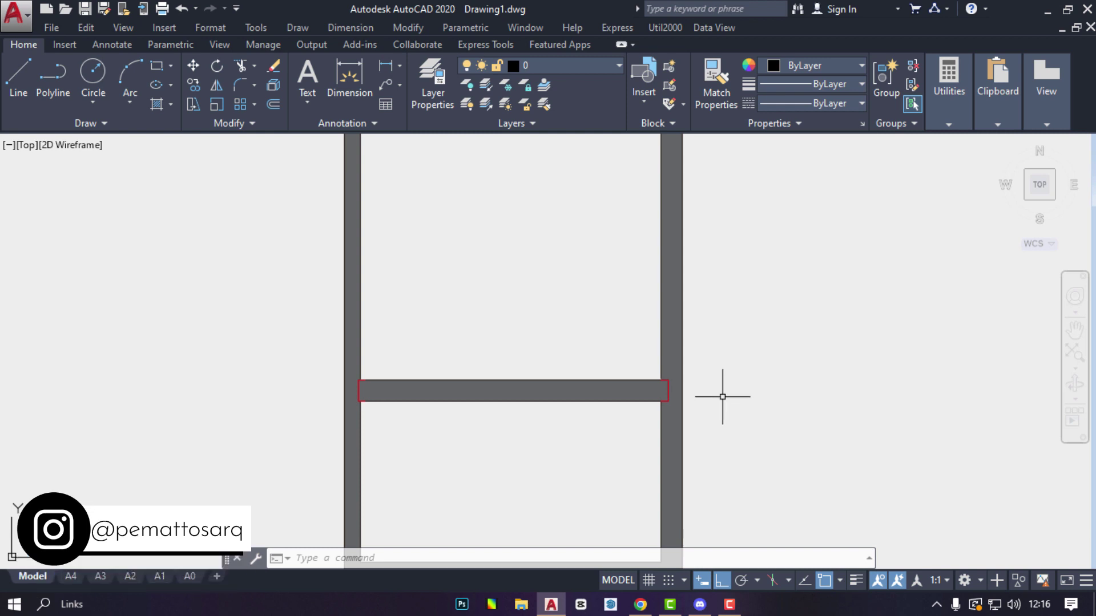
{"action": "scroll", "coordinate": [662, 404], "scroll_direction": "down", "scroll_amount": 4}
{"action": "scroll", "coordinate": [369, 390], "scroll_direction": "up", "scroll_amount": 4}
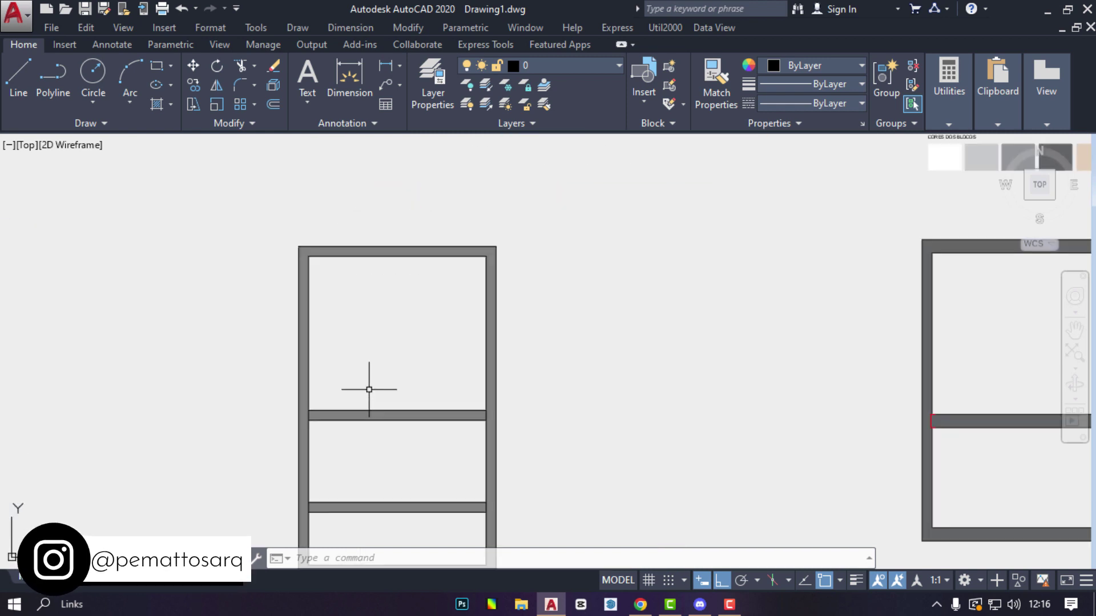
{"action": "scroll", "coordinate": [477, 423], "scroll_direction": "up", "scroll_amount": 4}
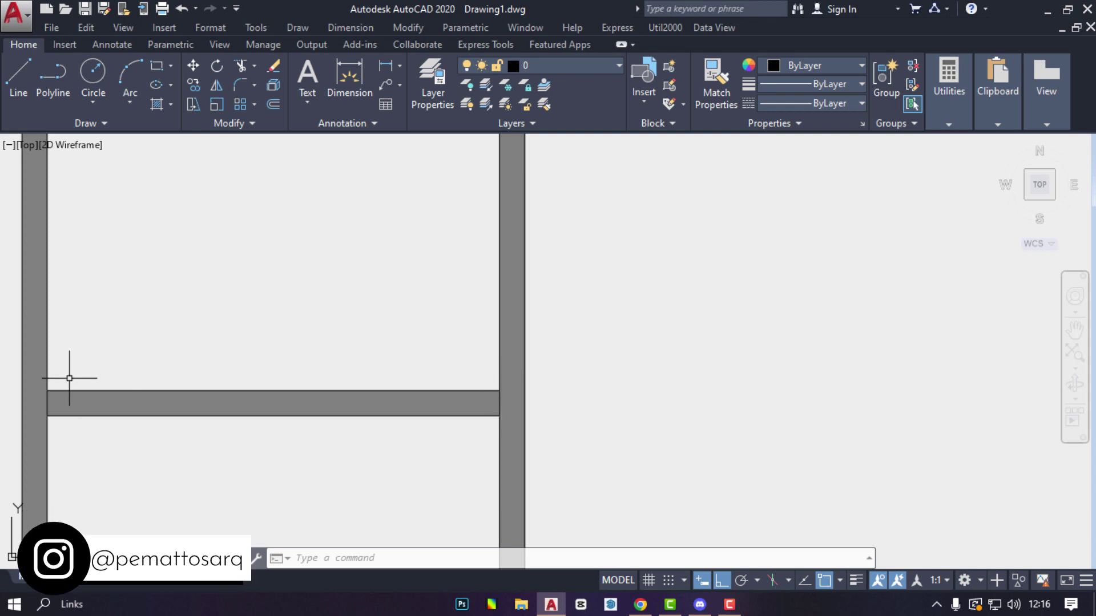
{"action": "scroll", "coordinate": [558, 371], "scroll_direction": "down", "scroll_amount": 8}
Step: Try to join the upper inner MLINE wall to the right outer wall using MLEDIT with Open Tee
{"action": "scroll", "coordinate": [570, 357], "scroll_direction": "up", "scroll_amount": 2}
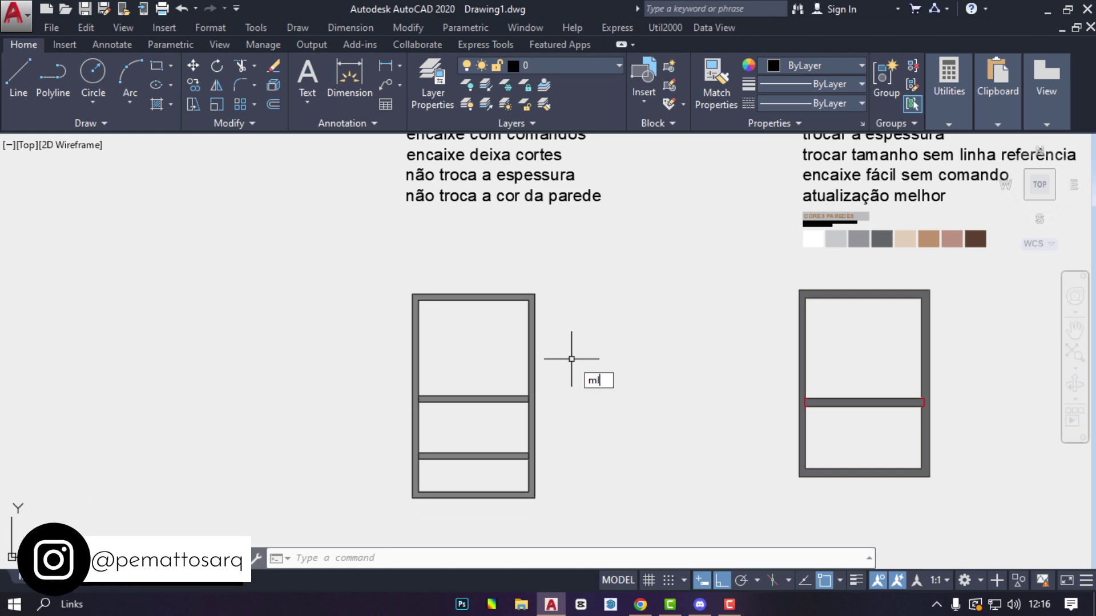
{"action": "type", "text": "edit"}
{"action": "key", "text": "Return"}
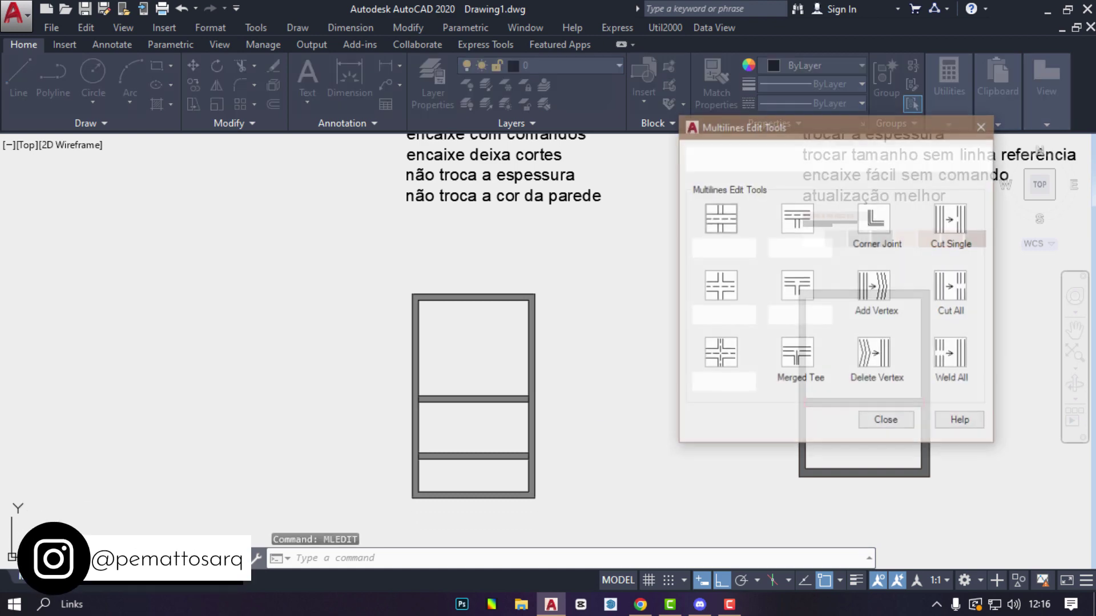
{"action": "left_click", "coordinate": [805, 288]}
{"action": "scroll", "coordinate": [519, 402], "scroll_direction": "up", "scroll_amount": 8}
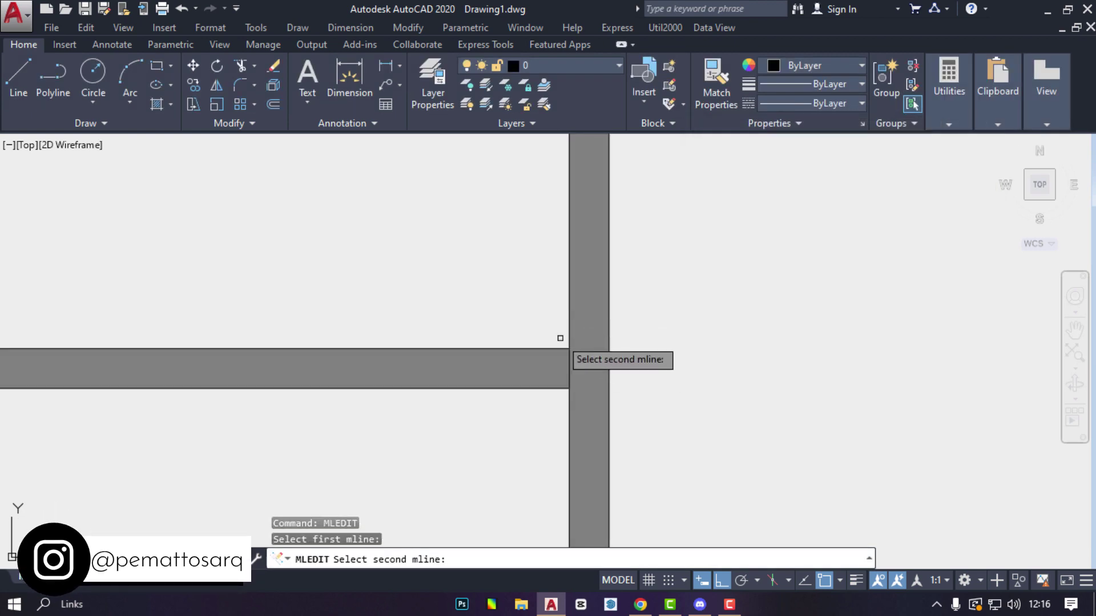
{"action": "left_click", "coordinate": [560, 348]}
{"action": "left_click", "coordinate": [560, 349]}
{"action": "left_click", "coordinate": [572, 343]}
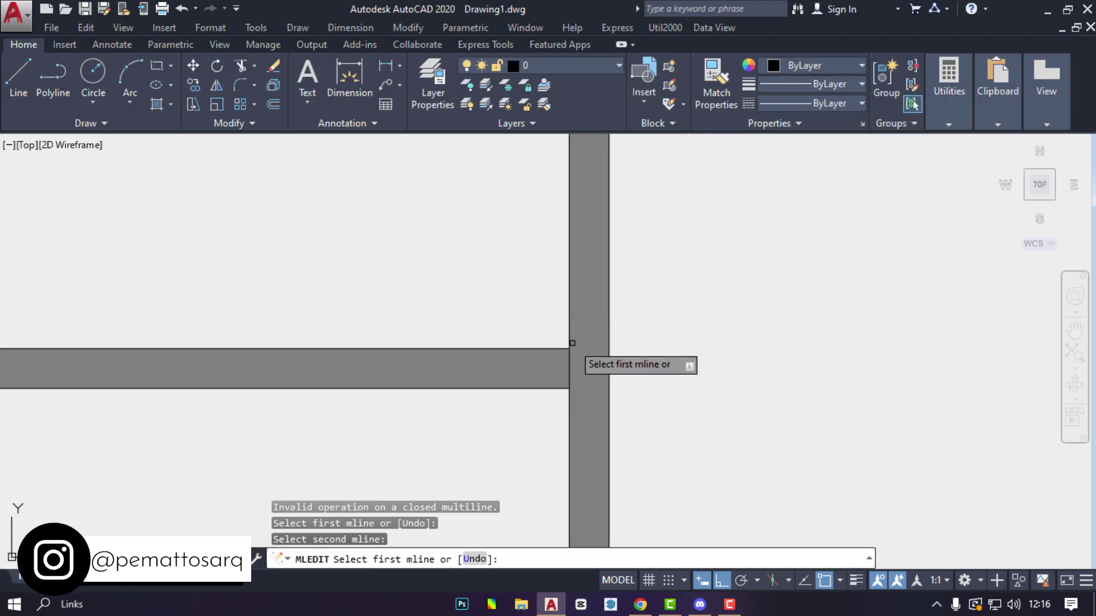
{"action": "key", "text": "Escape"}
Step: Run MLEDIT with Open Tee to merge the upper inner MLINE wall into the right outer wall
{"action": "type", "text": "mle"}
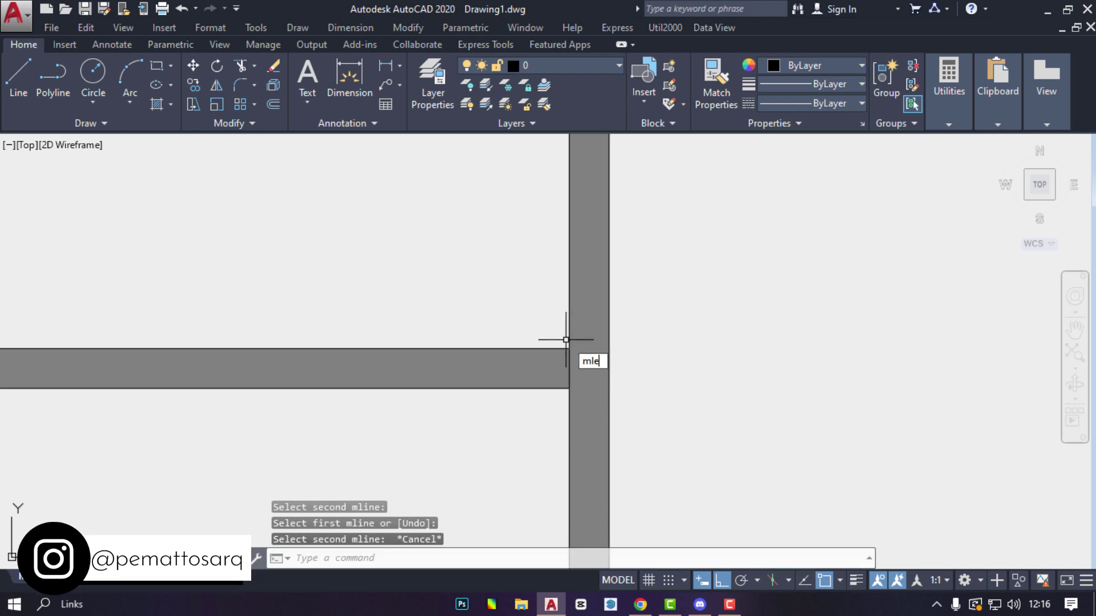
{"action": "type", "text": "dit"}
{"action": "key", "text": "Return"}
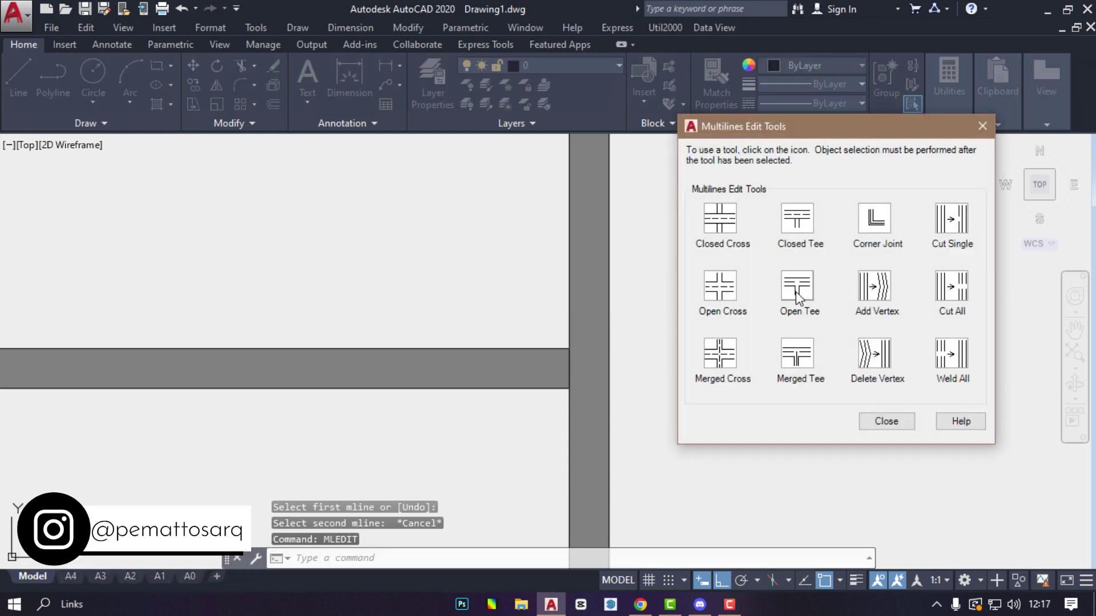
{"action": "left_click", "coordinate": [798, 294]}
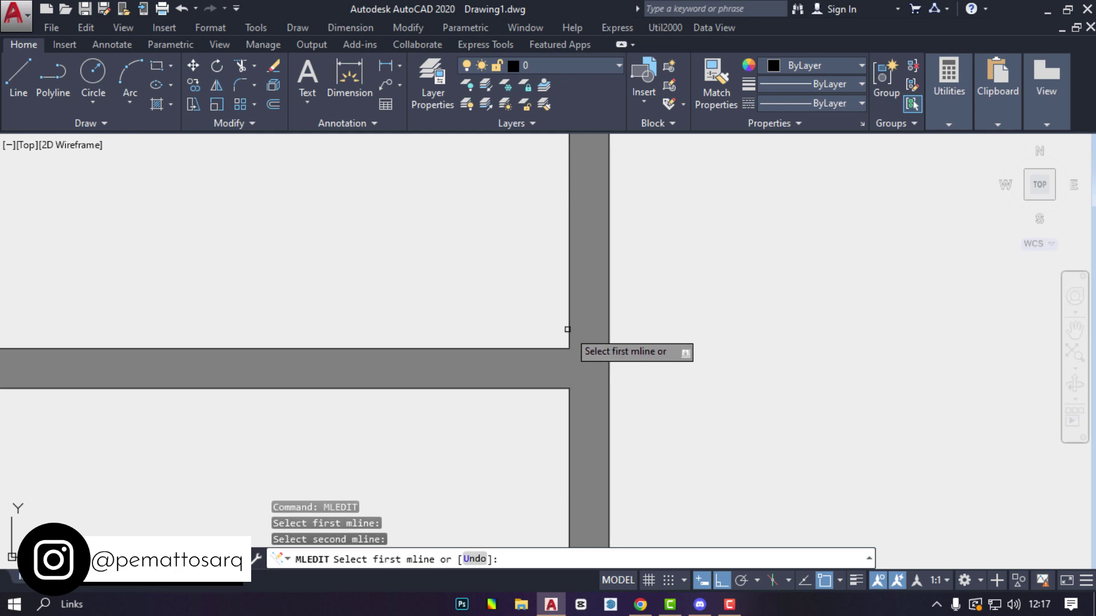
{"action": "key", "text": "Escape"}
{"action": "scroll", "coordinate": [374, 372], "scroll_direction": "down", "scroll_amount": 8}
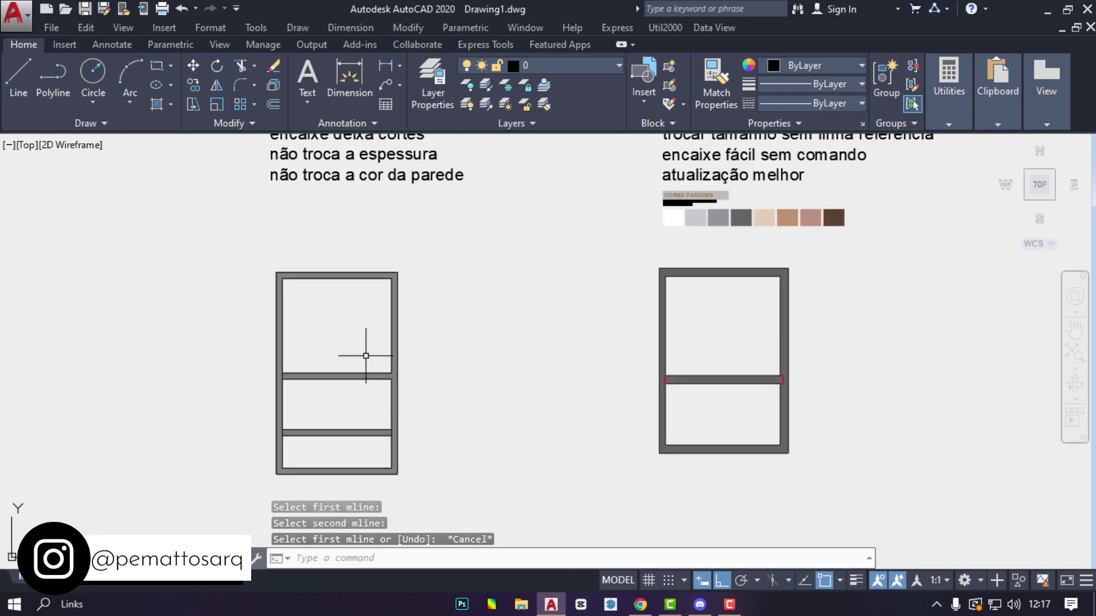
{"action": "middle_click_drag", "start_coordinate": [670, 322], "coordinate": [653, 363]}
{"action": "middle_click_drag", "start_coordinate": [544, 371], "coordinate": [703, 345]}
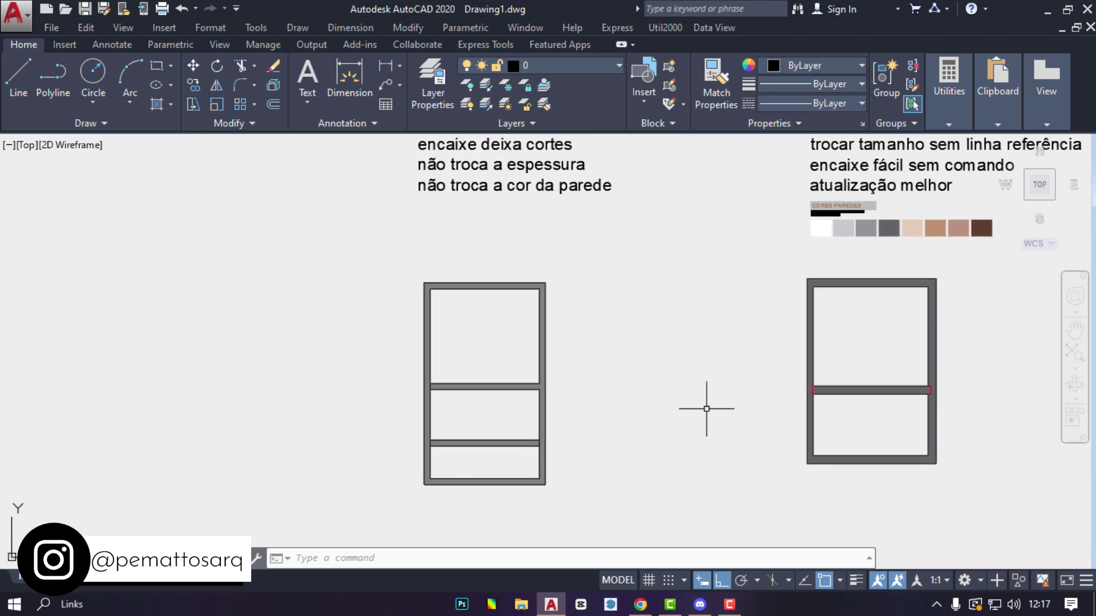
{"action": "middle_click_drag", "start_coordinate": [808, 384], "coordinate": [631, 446]}
{"action": "middle_click_drag", "start_coordinate": [745, 321], "coordinate": [745, 377]}
{"action": "middle_click_drag", "start_coordinate": [612, 465], "coordinate": [670, 337]}
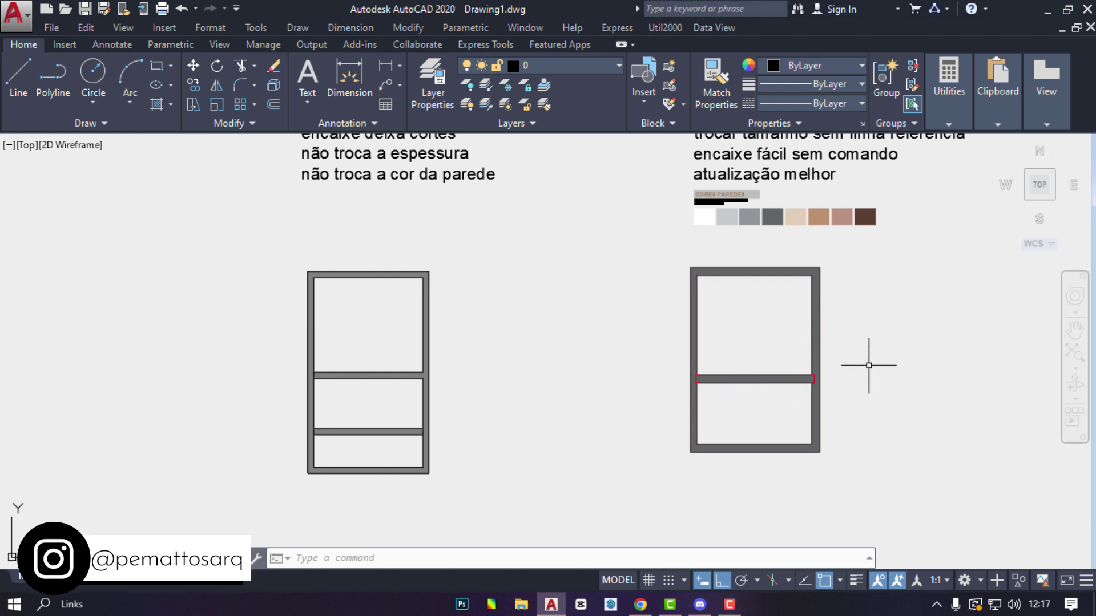
{"action": "middle_click_drag", "start_coordinate": [477, 361], "coordinate": [565, 341]}
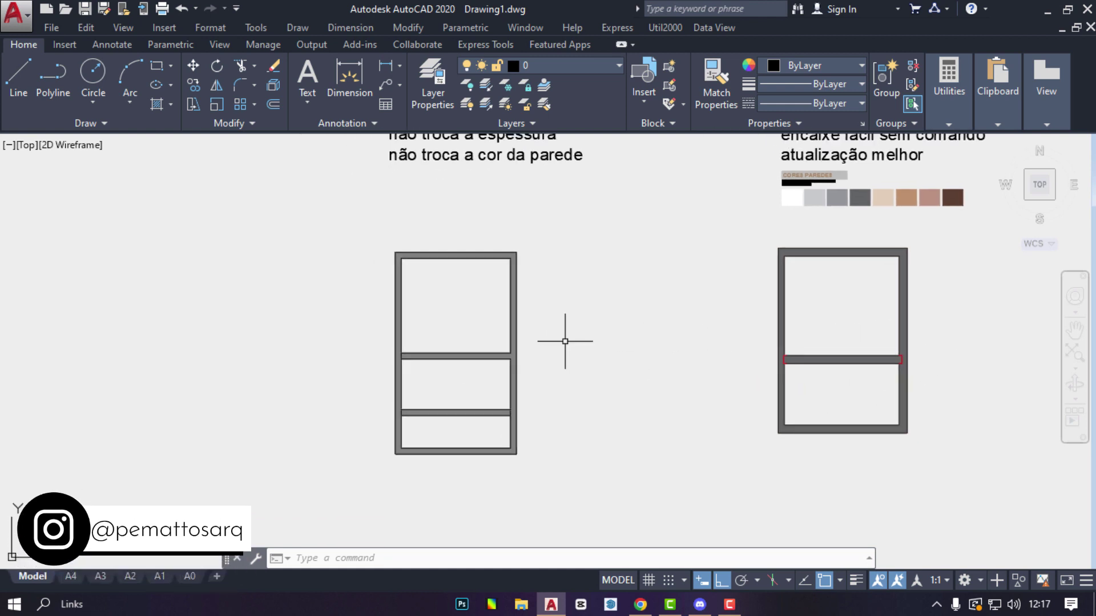
Step: Move the upper inner MLINE wall straight up by about 0.75
{"action": "scroll", "coordinate": [498, 348], "scroll_direction": "up", "scroll_amount": 2}
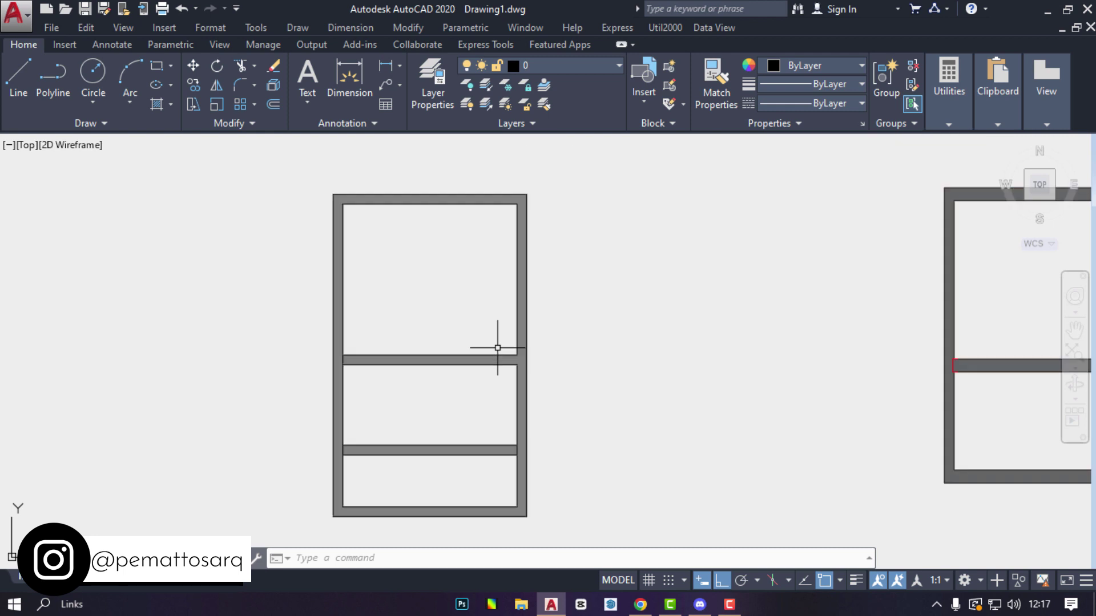
{"action": "scroll", "coordinate": [486, 356], "scroll_direction": "up", "scroll_amount": 2}
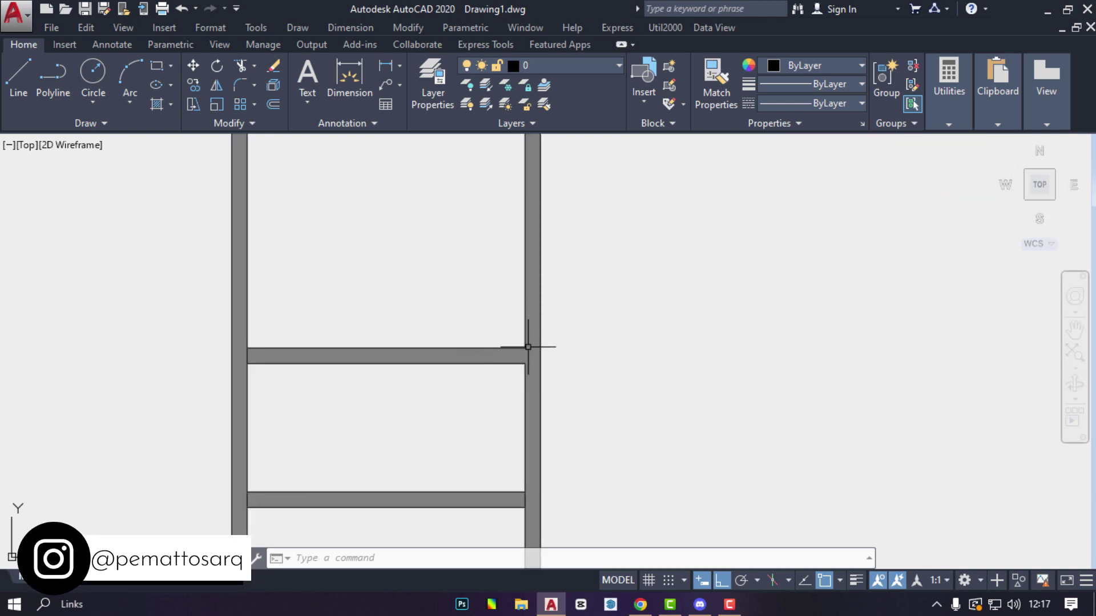
{"action": "key", "text": "Return"}
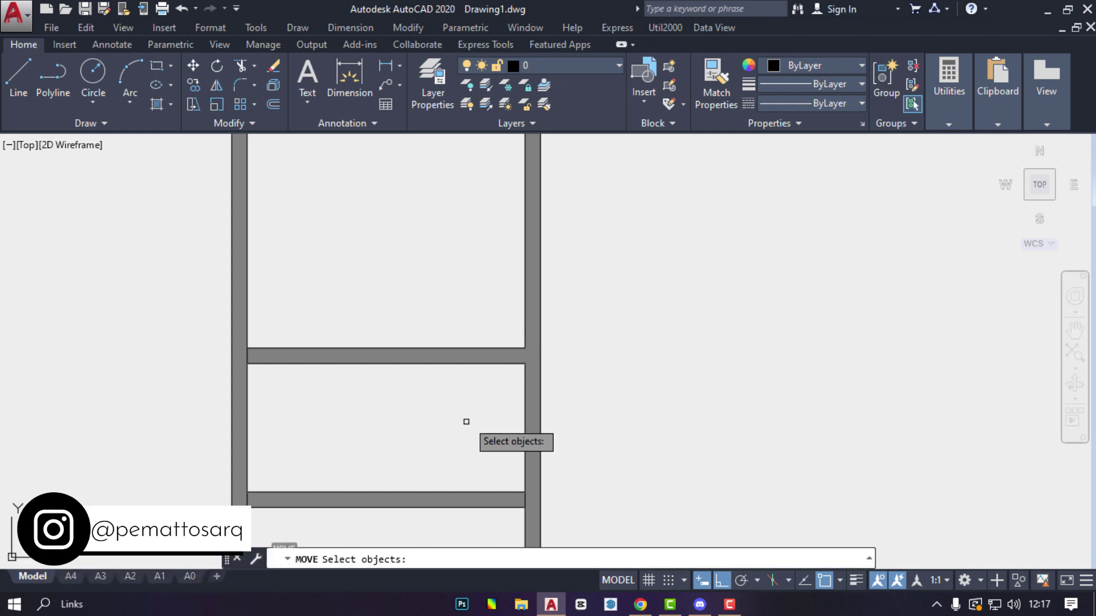
{"action": "left_click", "coordinate": [465, 434]}
{"action": "left_click", "coordinate": [445, 299]}
{"action": "scroll", "coordinate": [586, 347], "scroll_direction": "up", "scroll_amount": 2}
{"action": "key", "text": "Return"}
{"action": "left_click", "coordinate": [624, 367]}
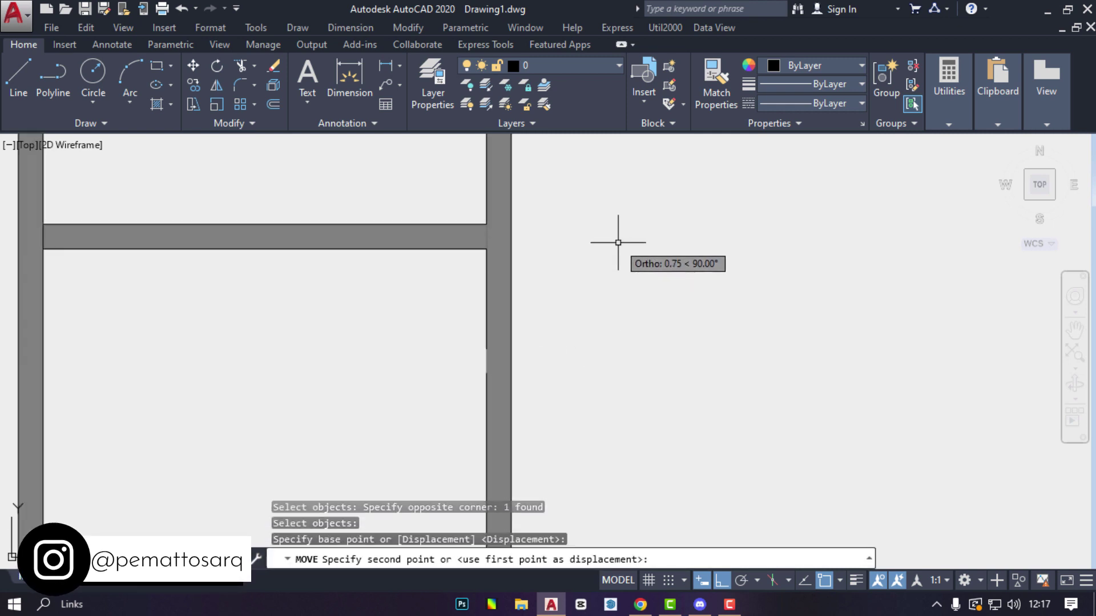
{"action": "left_click", "coordinate": [619, 237]}
Step: Examine the right MLINE outer wall at the spot the inner wall was moved away from
{"action": "scroll", "coordinate": [495, 351], "scroll_direction": "up", "scroll_amount": 3}
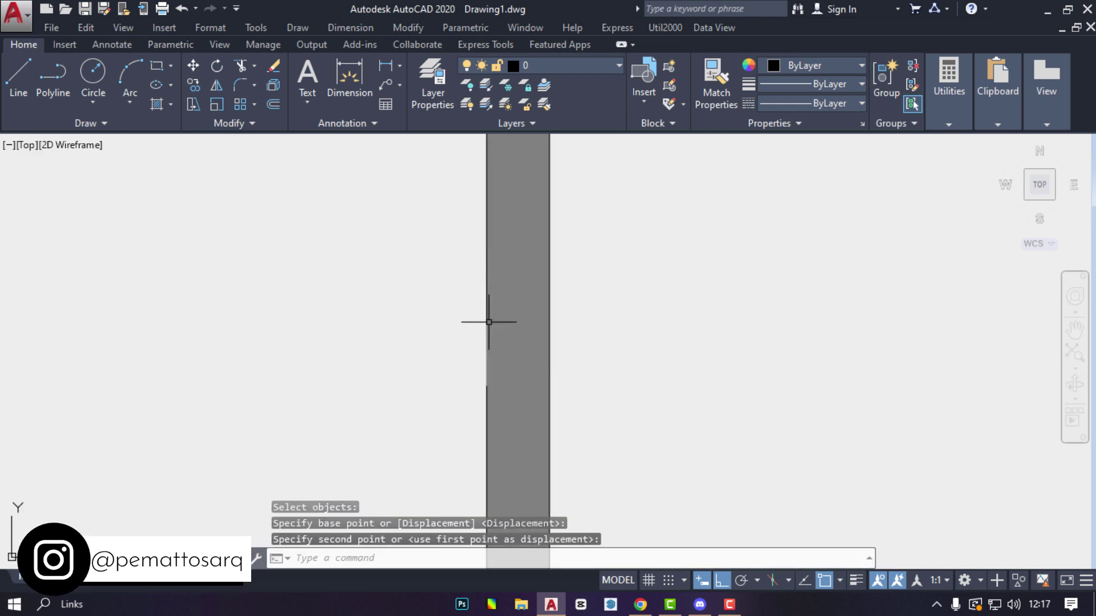
{"action": "left_click", "coordinate": [483, 352]}
{"action": "left_click", "coordinate": [418, 404]}
{"action": "scroll", "coordinate": [421, 403], "scroll_direction": "down", "scroll_amount": 5}
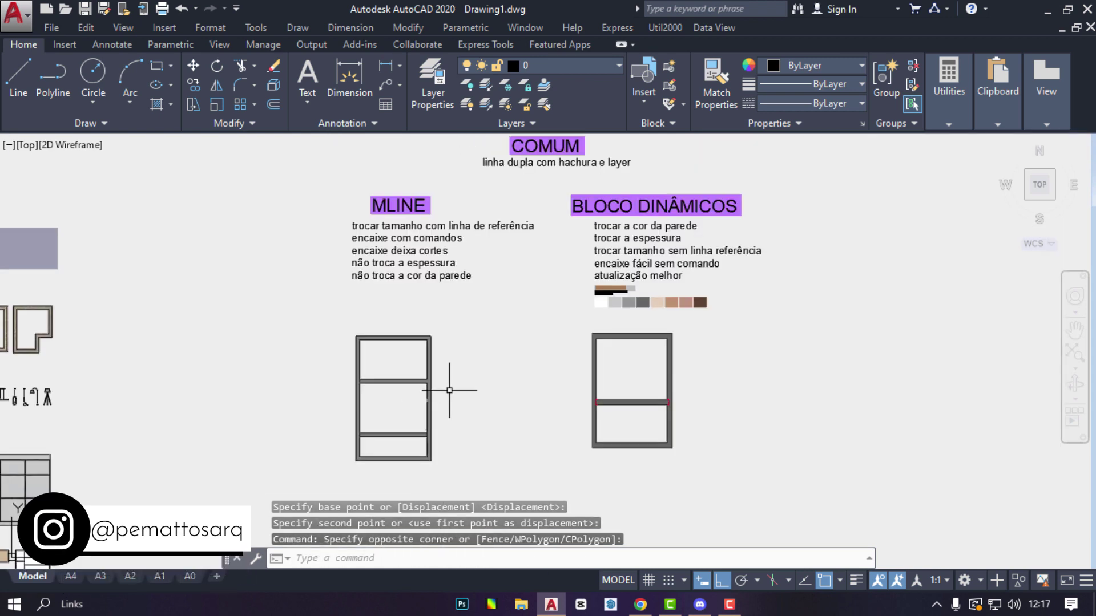
Step: Draw a short line closing the gap in the inner edge of the right MLINE outer wall, below the upper inner wall
{"action": "scroll", "coordinate": [448, 386], "scroll_direction": "up", "scroll_amount": 3}
{"action": "scroll", "coordinate": [374, 455], "scroll_direction": "up", "scroll_amount": 4}
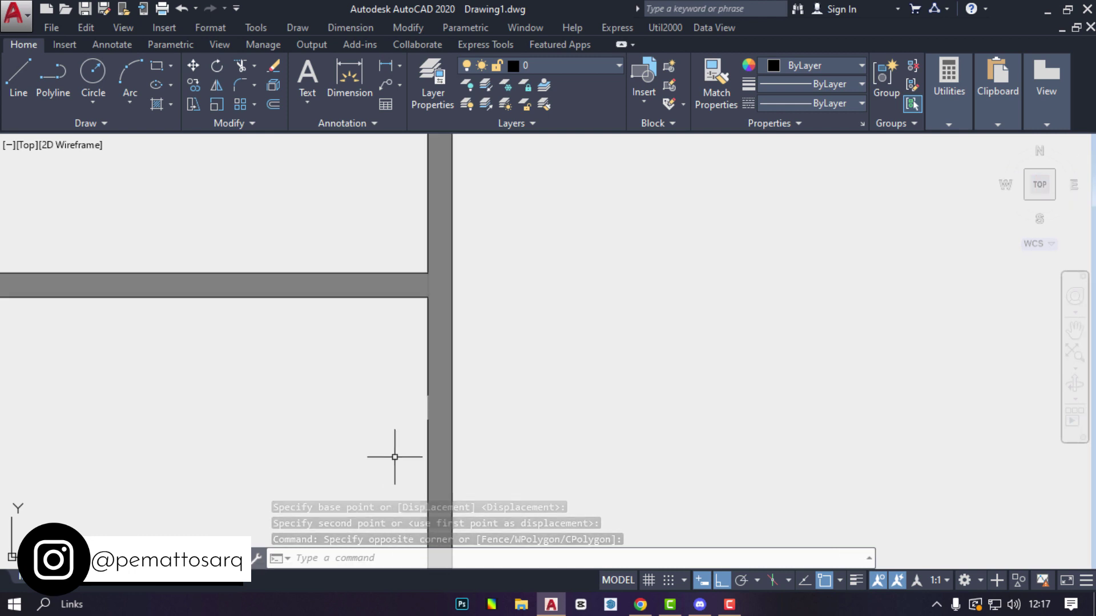
{"action": "left_click", "coordinate": [8, 73]}
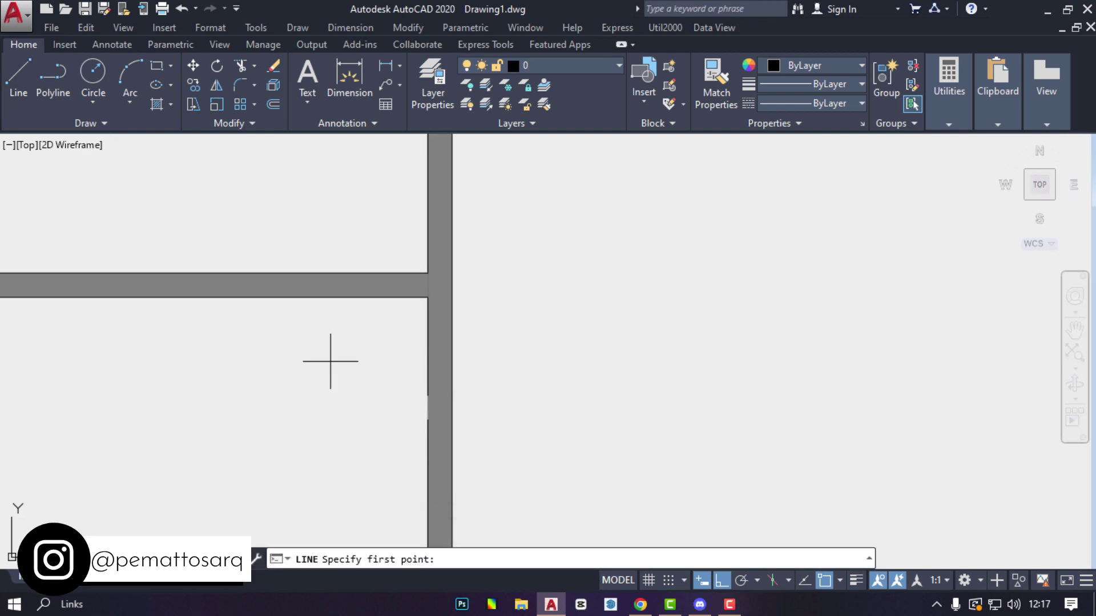
{"action": "left_click", "coordinate": [432, 415]}
{"action": "key", "text": "Escape"}
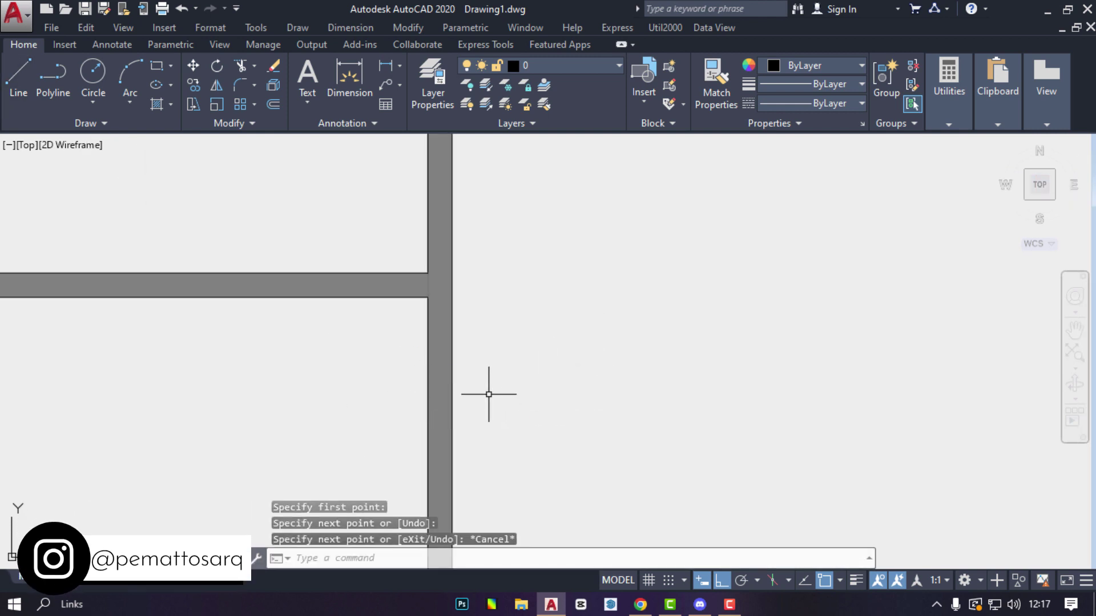
Step: Select the short closing line on the right MLINE outer wall to inspect it as a separate object, and clear the selection
{"action": "scroll", "coordinate": [457, 400], "scroll_direction": "down", "scroll_amount": 3}
{"action": "scroll", "coordinate": [422, 379], "scroll_direction": "up", "scroll_amount": 3}
{"action": "left_click", "coordinate": [357, 364]}
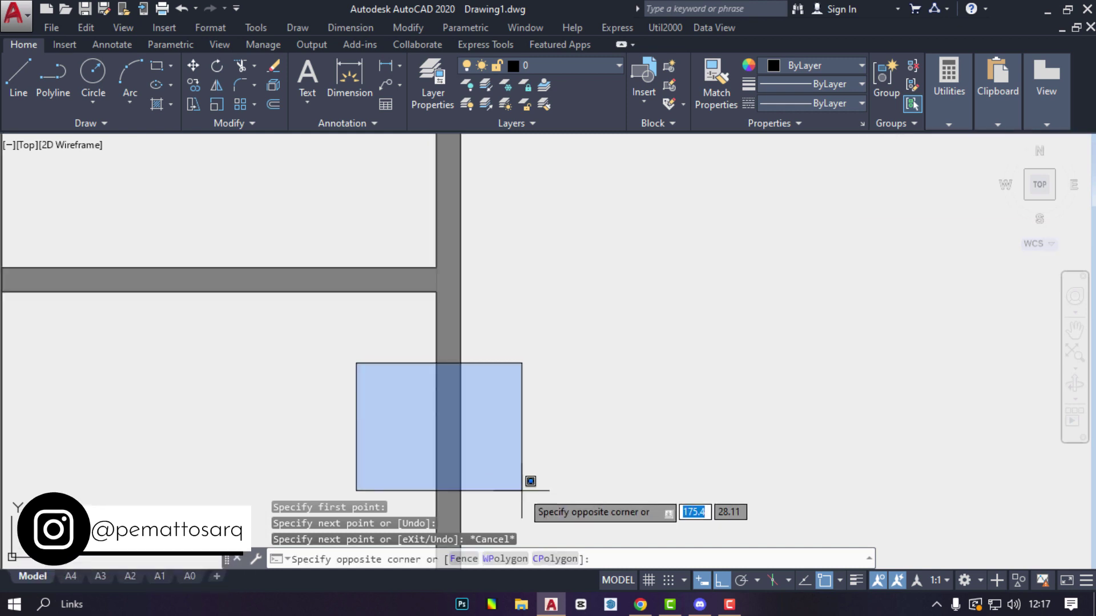
{"action": "left_click", "coordinate": [525, 486]}
{"action": "key", "text": "Escape"}
{"action": "left_click", "coordinate": [367, 344]}
{"action": "left_click", "coordinate": [489, 436]}
{"action": "scroll", "coordinate": [372, 368], "scroll_direction": "down", "scroll_amount": 5}
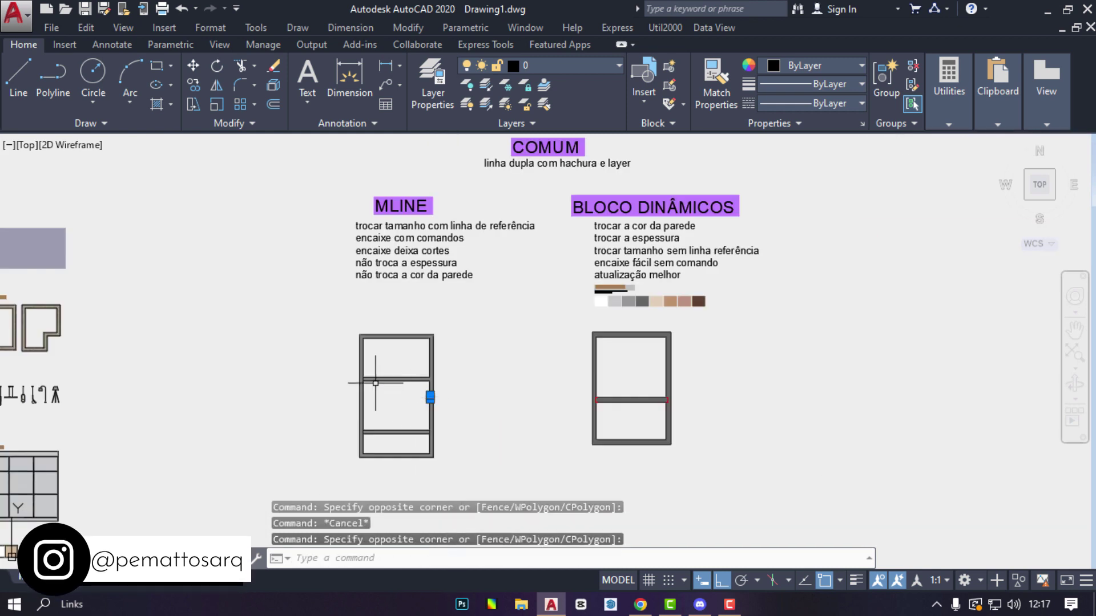
{"action": "scroll", "coordinate": [557, 298], "scroll_direction": "up", "scroll_amount": 3}
{"action": "middle_click_drag", "start_coordinate": [546, 377], "coordinate": [669, 325]}
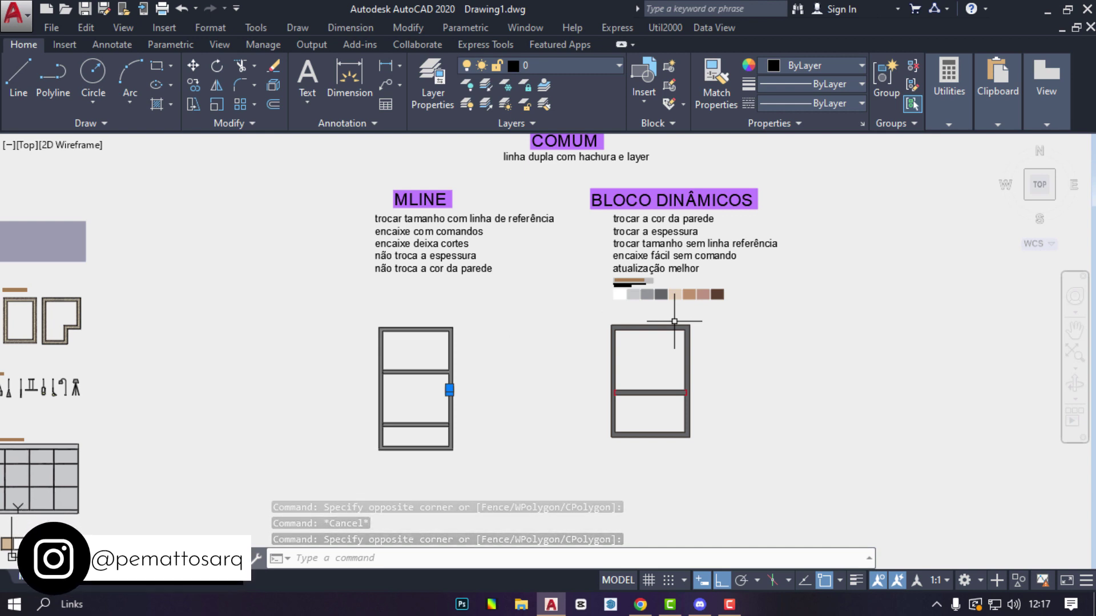
{"action": "key", "text": "Escape"}
Step: Move the inner wall of the dynamic block layout straight up between its two side walls
{"action": "scroll", "coordinate": [642, 274], "scroll_direction": "up", "scroll_amount": 2}
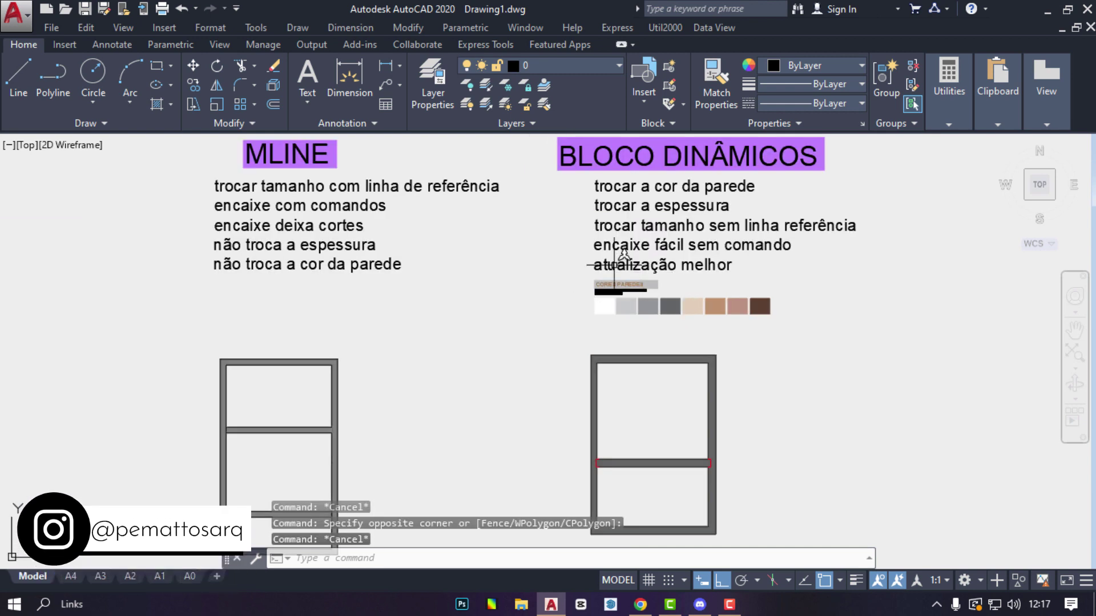
{"action": "middle_click_drag", "start_coordinate": [618, 336], "coordinate": [538, 255]}
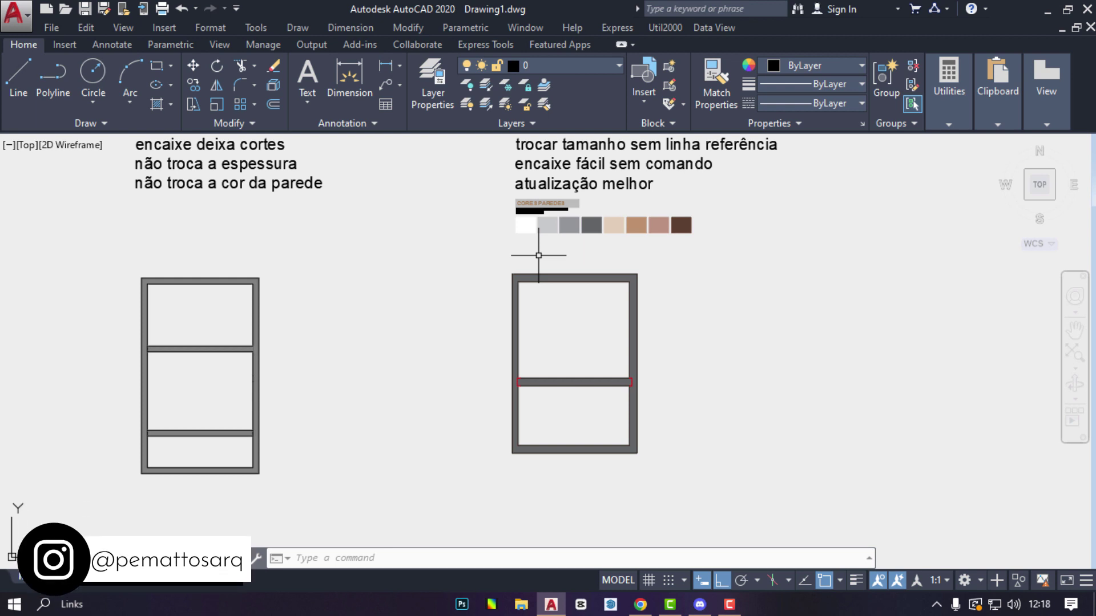
{"action": "type", "text": "m"}
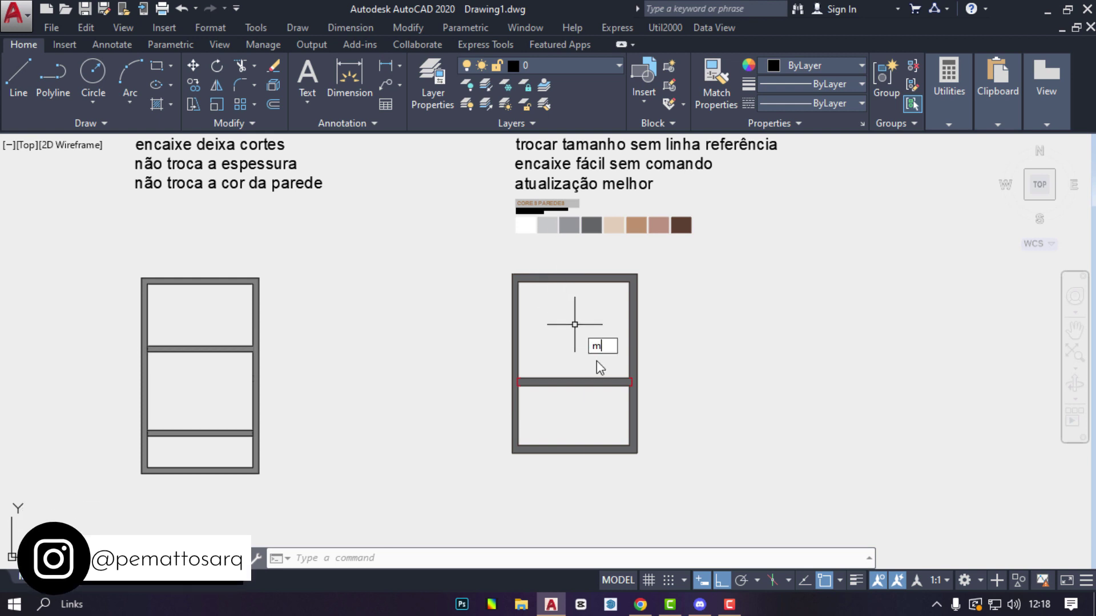
{"action": "key", "text": "Return"}
{"action": "scroll", "coordinate": [565, 395], "scroll_direction": "up", "scroll_amount": 5}
{"action": "left_click", "coordinate": [575, 399]}
{"action": "left_click", "coordinate": [566, 298]}
{"action": "key", "text": "Return"}
{"action": "left_click", "coordinate": [594, 416]}
{"action": "left_click", "coordinate": [592, 290]}
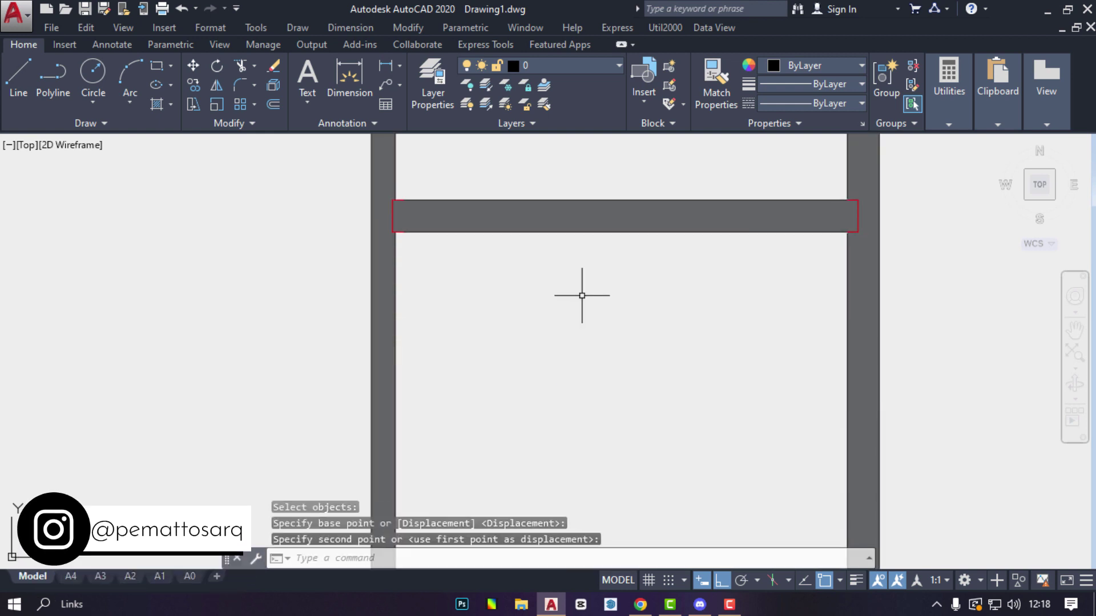
{"action": "scroll", "coordinate": [521, 351], "scroll_direction": "down", "scroll_amount": 5}
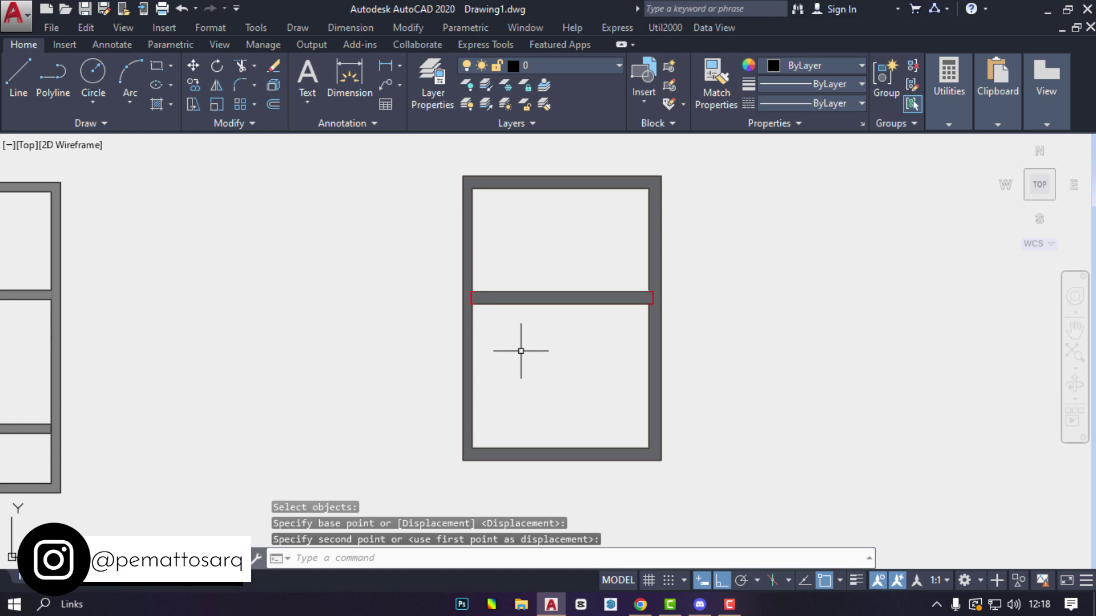
Step: Review the MLINE and dynamic block characteristics lists alongside their wall layouts to compare the two methods
{"action": "scroll", "coordinate": [521, 351], "scroll_direction": "down", "scroll_amount": 6}
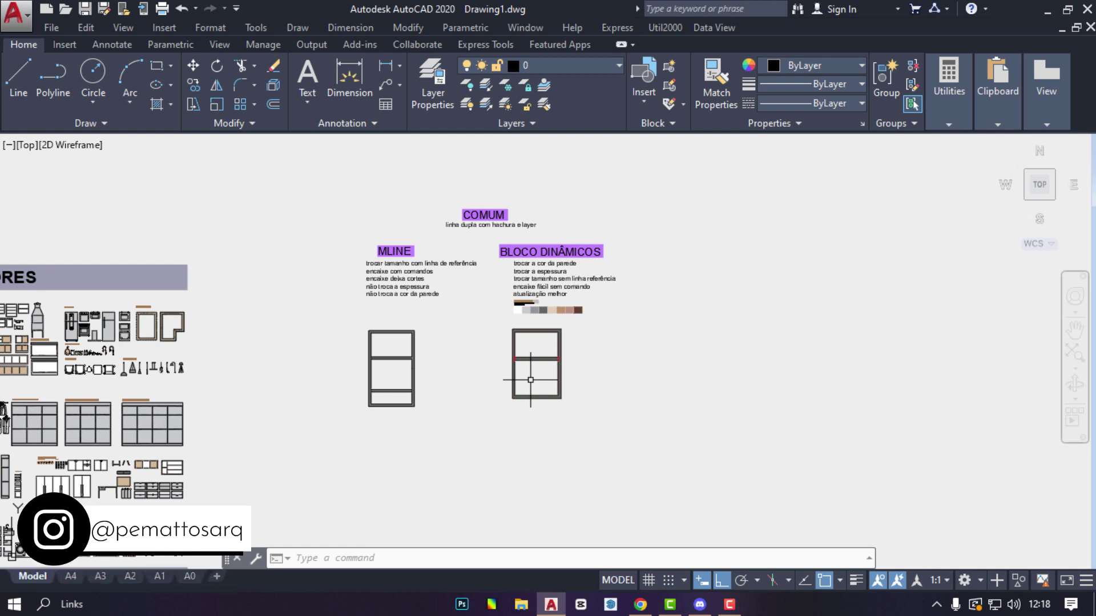
{"action": "scroll", "coordinate": [435, 287], "scroll_direction": "up", "scroll_amount": 2}
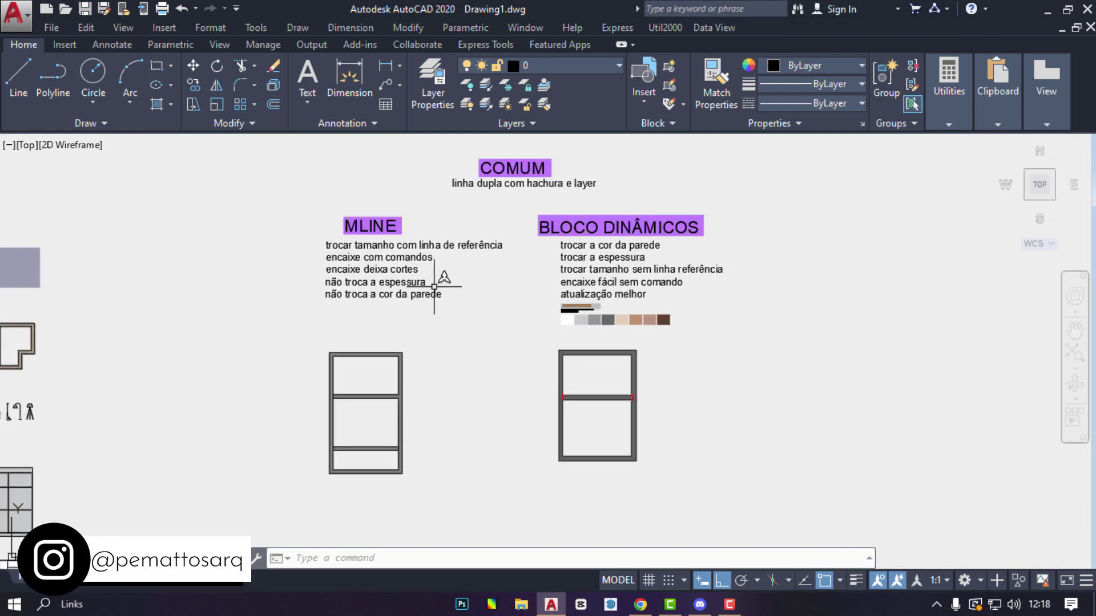
{"action": "scroll", "coordinate": [416, 294], "scroll_direction": "up", "scroll_amount": 3}
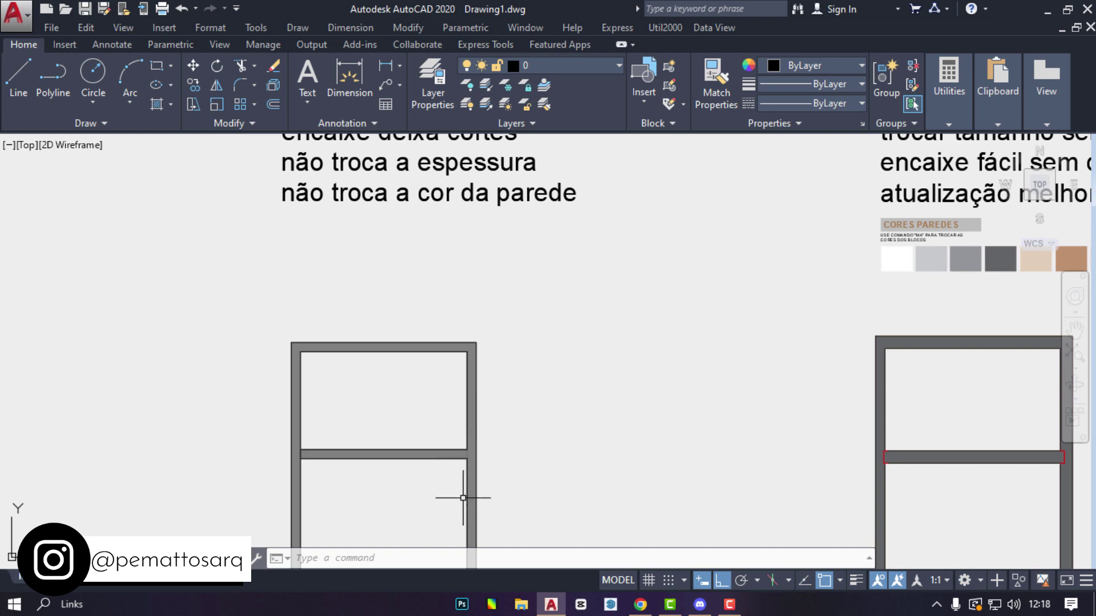
{"action": "middle_click_drag", "start_coordinate": [470, 500], "coordinate": [489, 536]}
{"action": "middle_click_drag", "start_coordinate": [525, 361], "coordinate": [533, 501]}
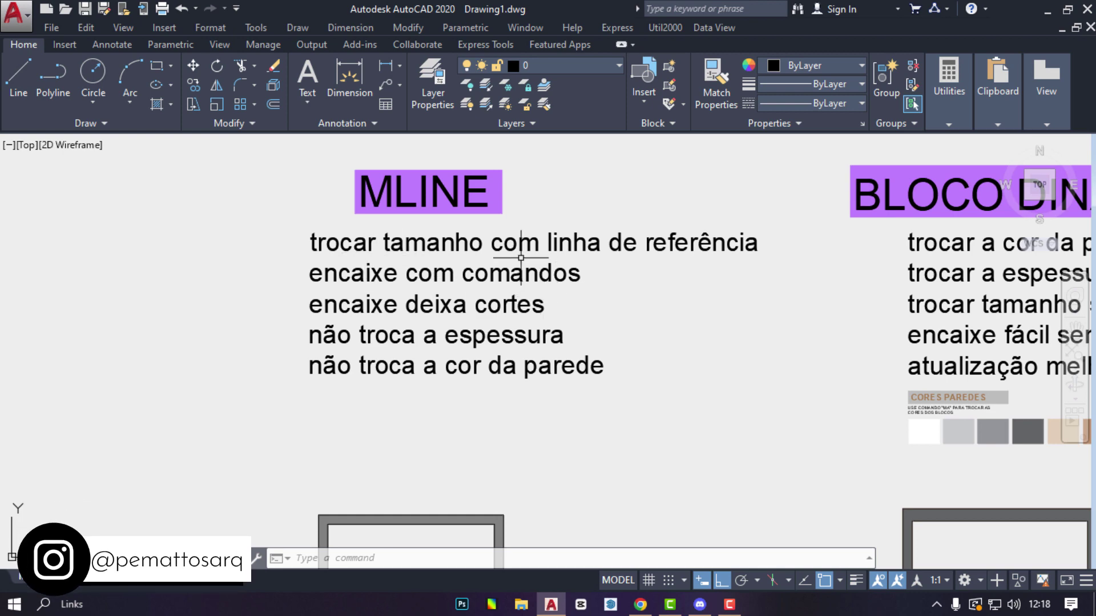
{"action": "middle_click_drag", "start_coordinate": [580, 325], "coordinate": [558, 220]}
{"action": "scroll", "coordinate": [483, 441], "scroll_direction": "down", "scroll_amount": 2}
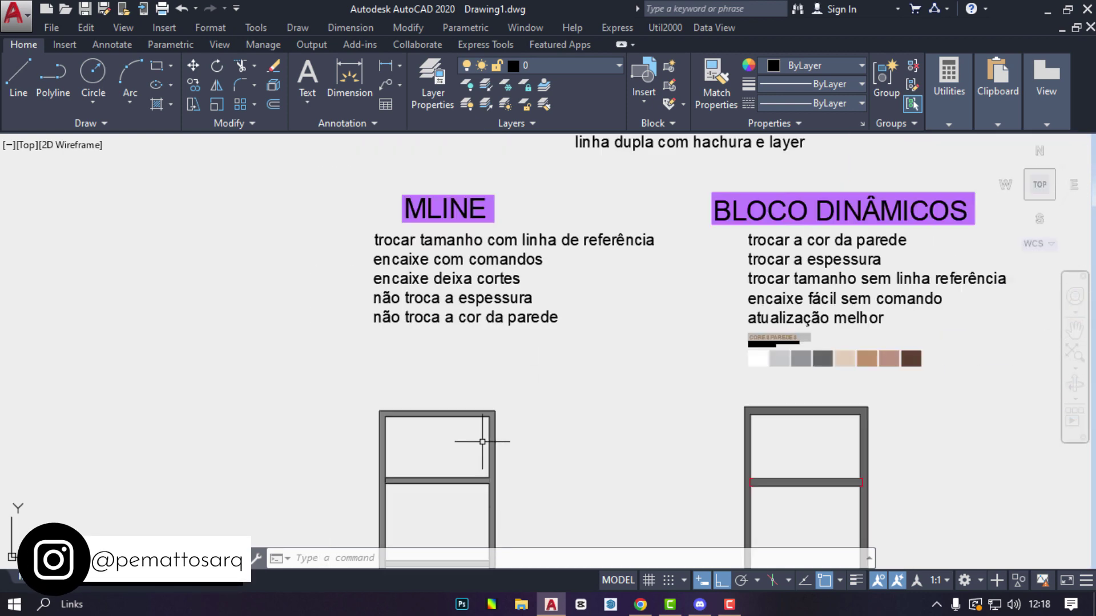
{"action": "middle_click_drag", "start_coordinate": [570, 393], "coordinate": [485, 310]}
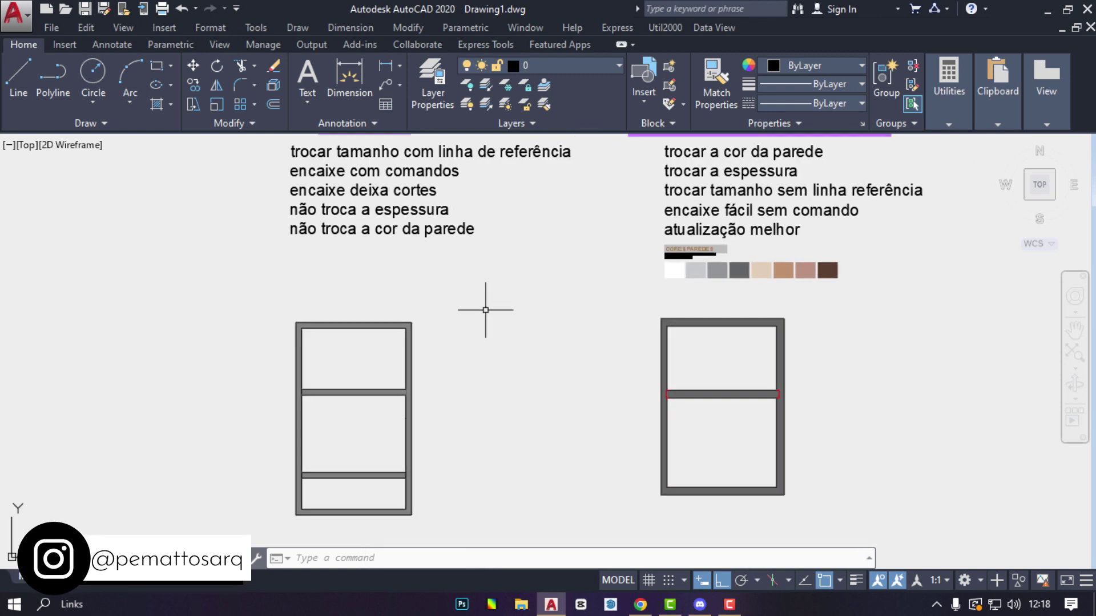
{"action": "scroll", "coordinate": [239, 341], "scroll_direction": "down", "scroll_amount": 2}
{"action": "middle_click_drag", "start_coordinate": [538, 344], "coordinate": [590, 388]}
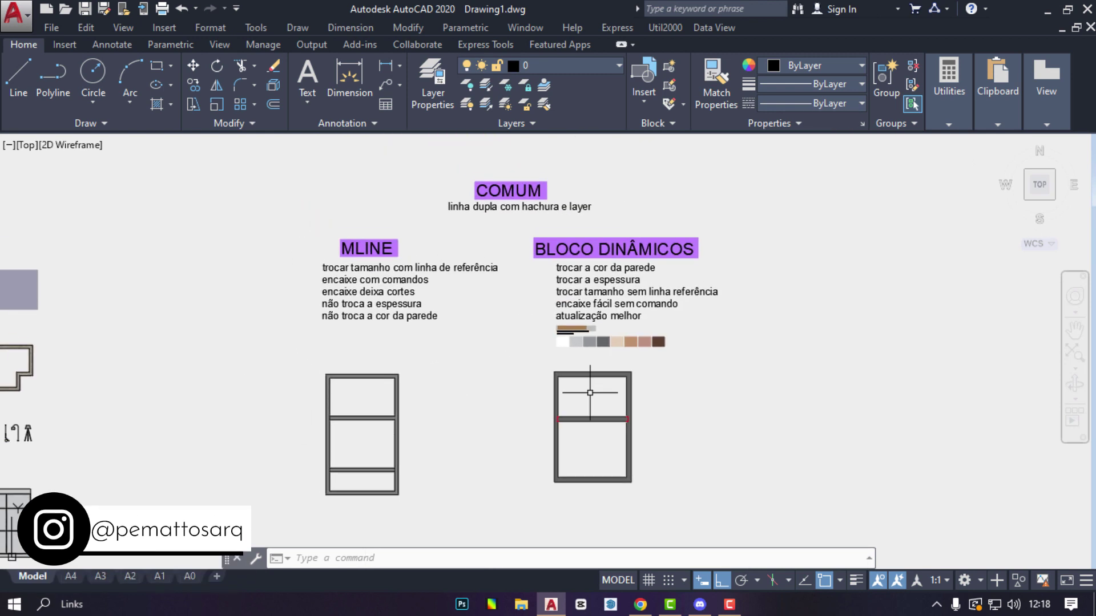